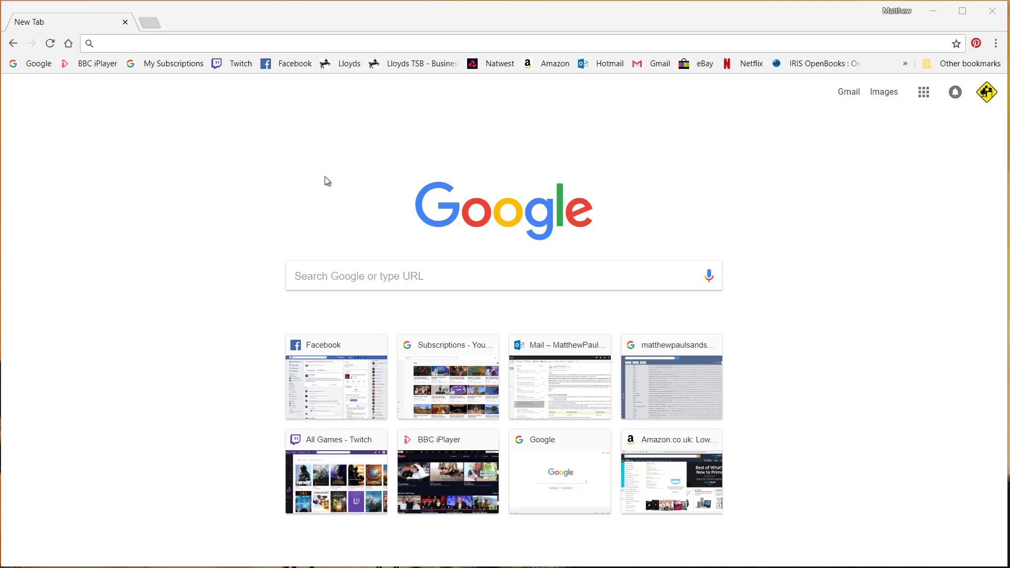
Step: Navigate Chrome to drive.google.com
{"action": "left_click", "coordinate": [158, 43]}
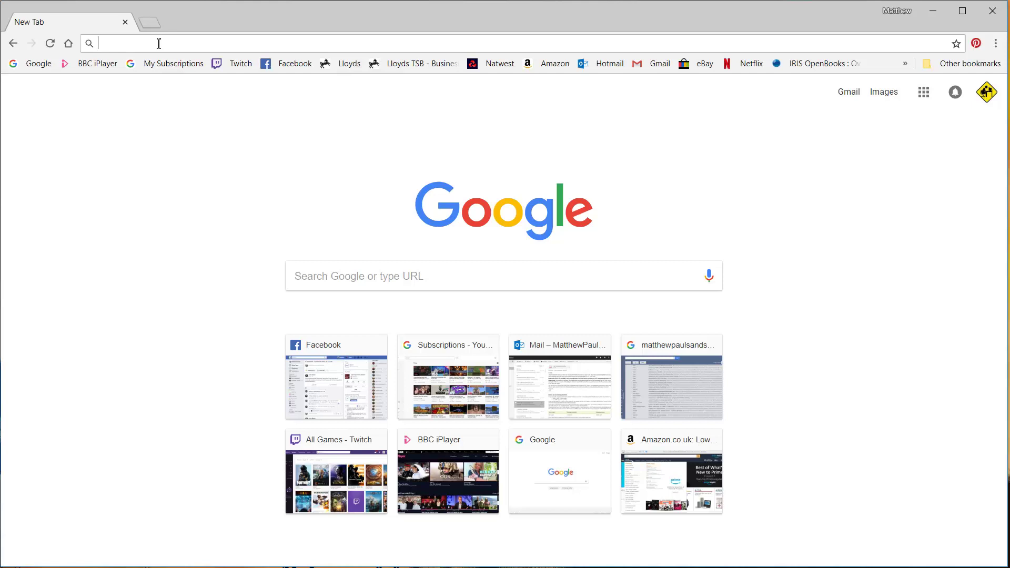
{"action": "type", "text": "drive.go"}
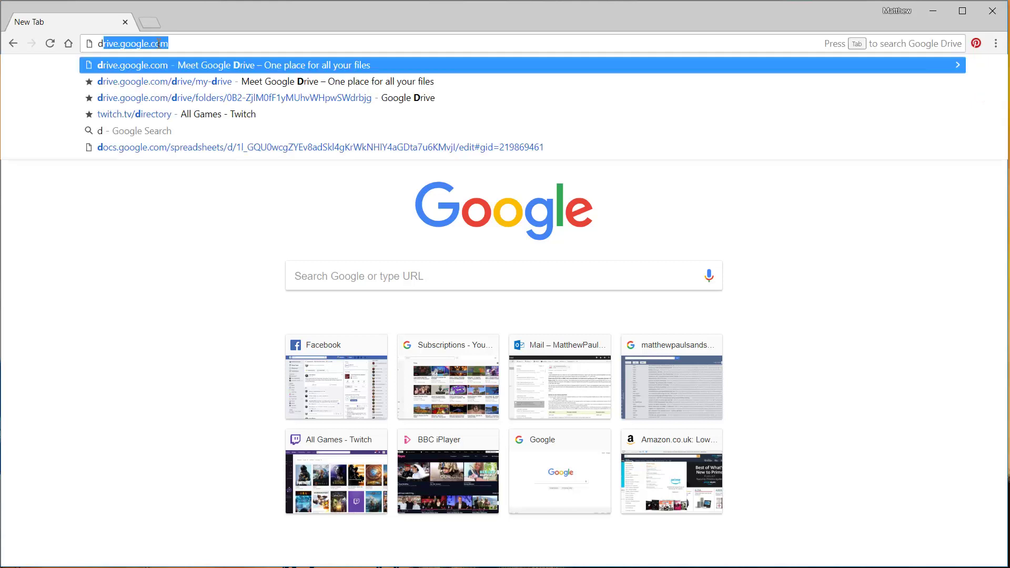
{"action": "type", "text": "ogle.com"}
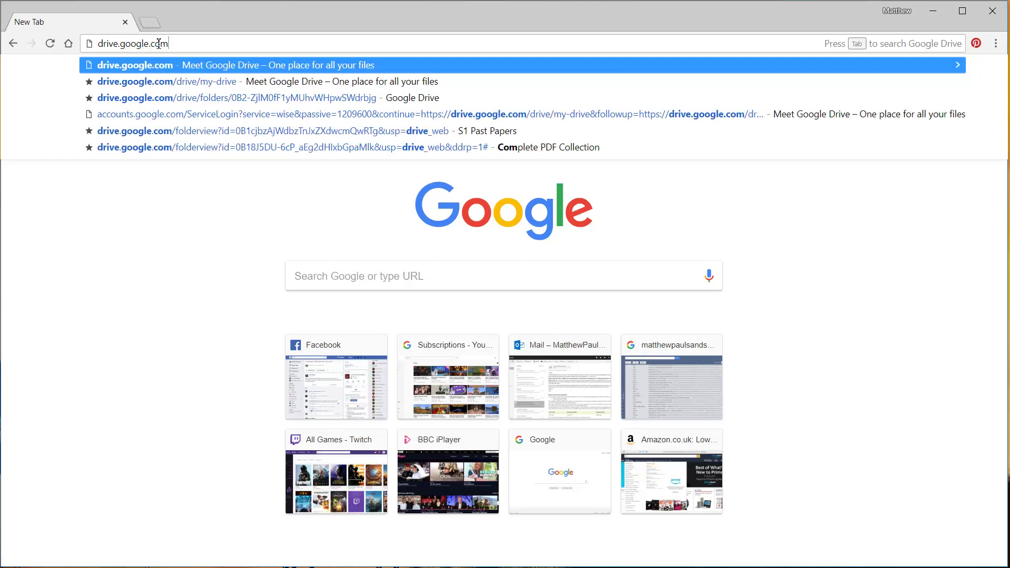
{"action": "key", "text": "Return"}
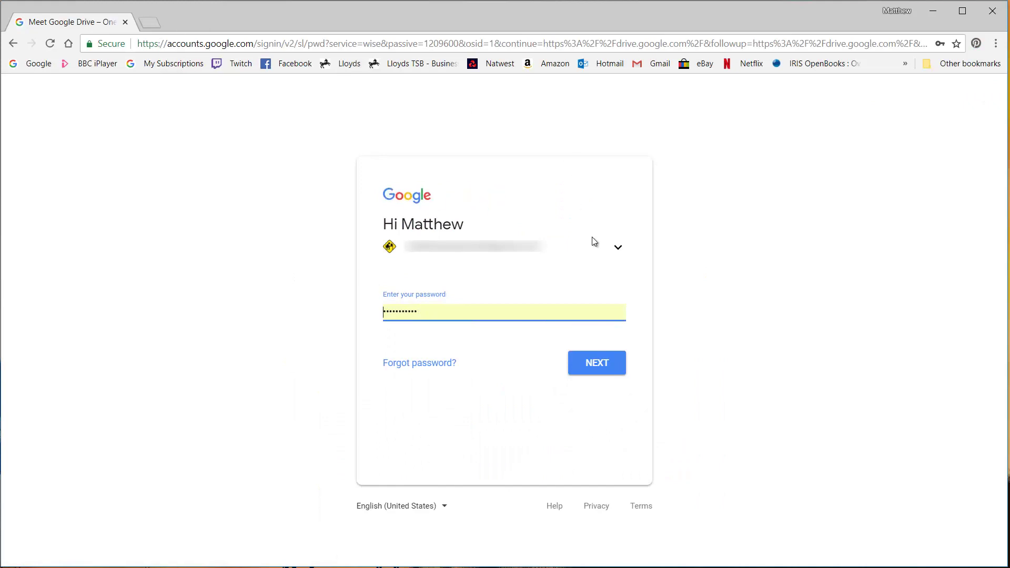
Step: Switch to using another account and start creating a new Google account
{"action": "left_click", "coordinate": [617, 251]}
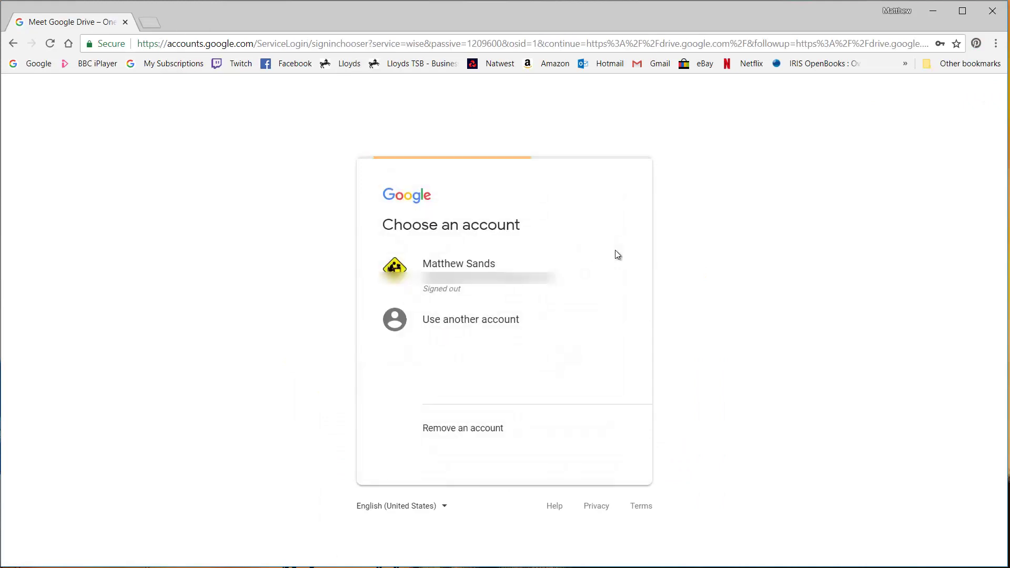
{"action": "left_click", "coordinate": [463, 329]}
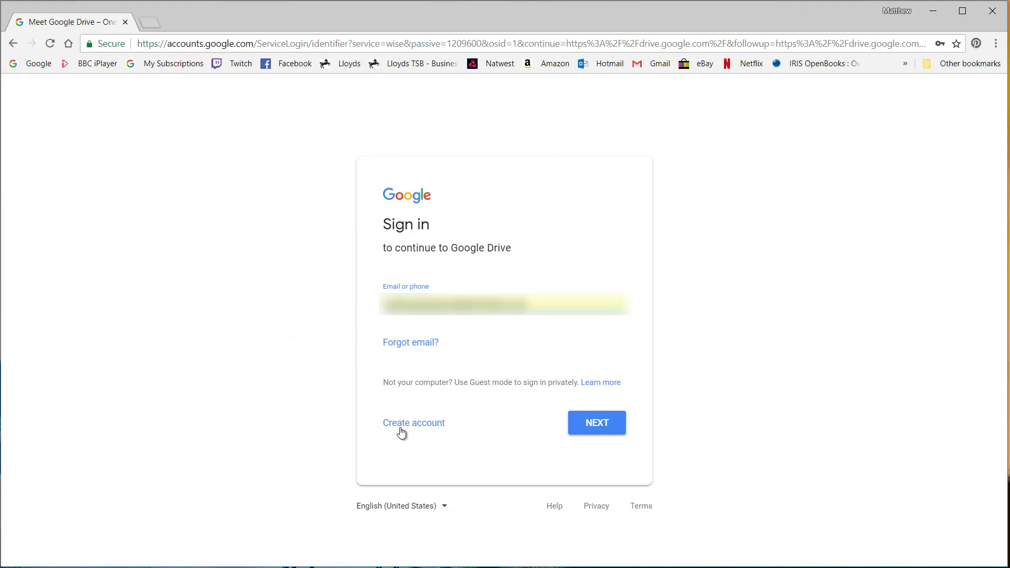
{"action": "left_click", "coordinate": [405, 426]}
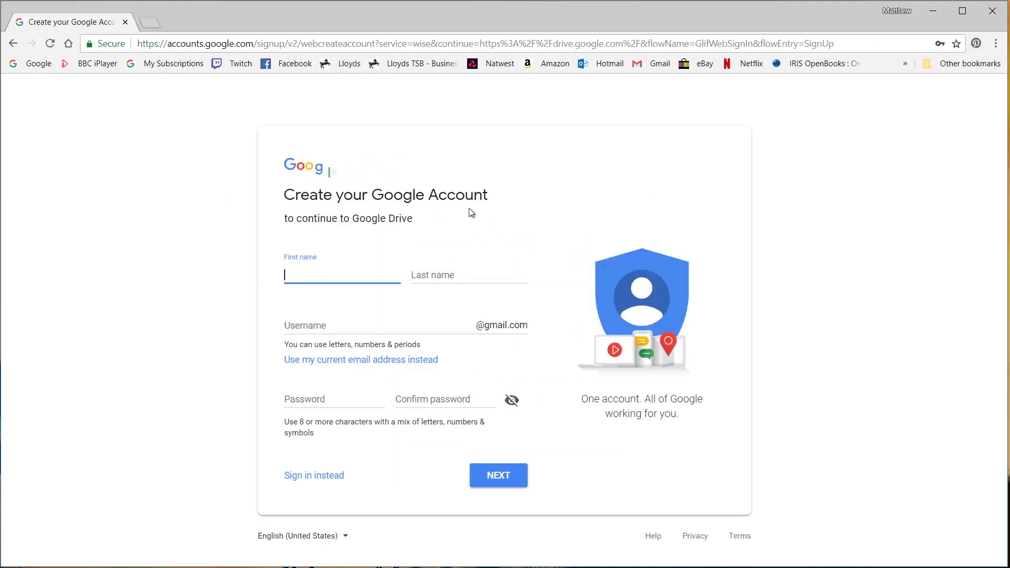
Step: Enter the first name and last name on the sign-up form
{"action": "left_click", "coordinate": [409, 273]}
{"action": "left_click", "coordinate": [402, 272]}
{"action": "key", "text": "Tab"}
{"action": "left_click", "coordinate": [332, 270]}
{"action": "type", "text": "YPN"}
{"action": "left_click", "coordinate": [438, 275]}
{"action": "left_click", "coordinate": [315, 266]}
{"action": "left_click", "coordinate": [428, 273]}
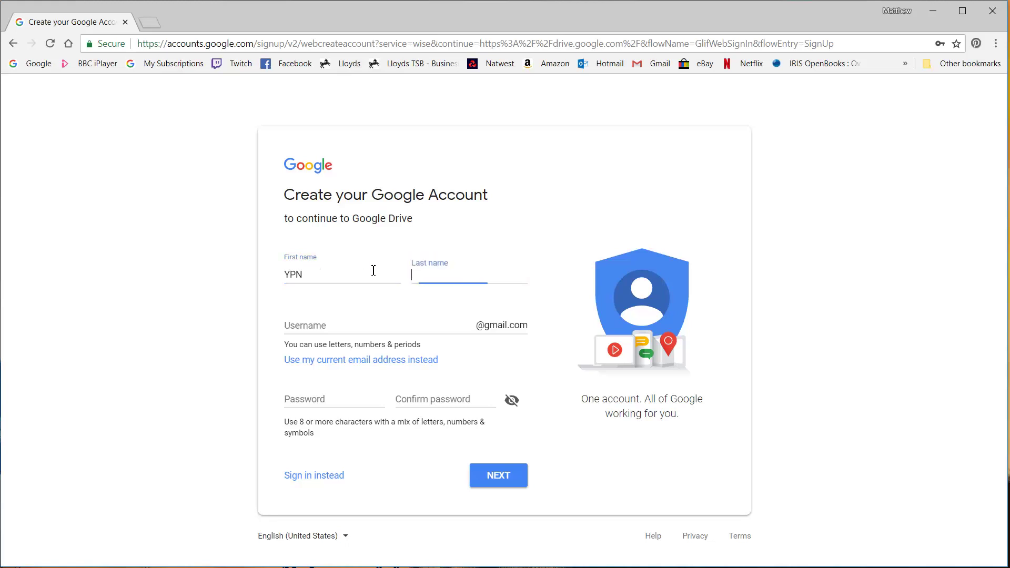
{"action": "left_click", "coordinate": [323, 276]}
{"action": "left_click", "coordinate": [455, 278]}
{"action": "type", "text": "ORGUK"}
Step: Enter the new account's username, correcting a stray character
{"action": "key", "text": "Tab"}
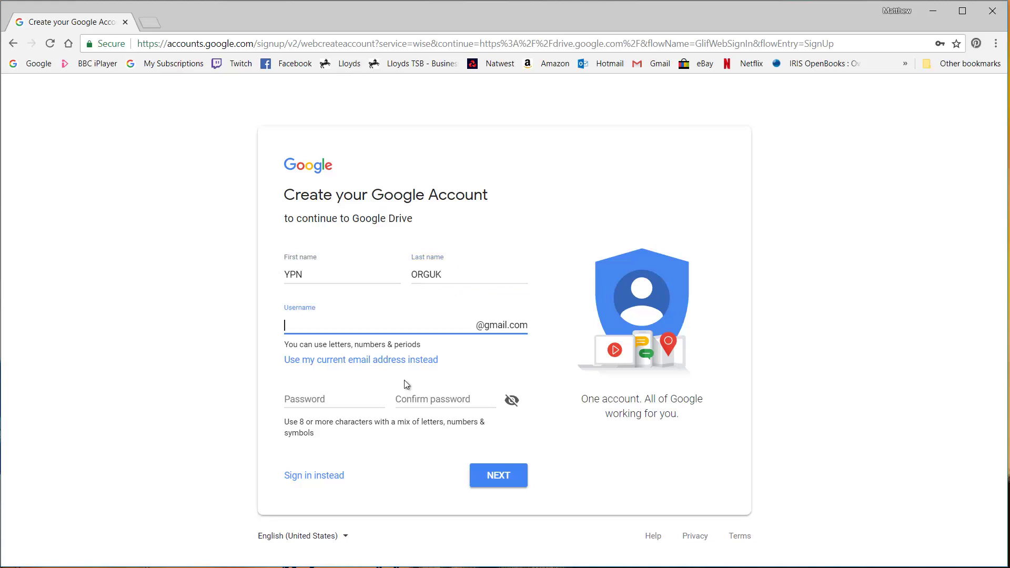
Step: Enter and confirm the account password, then submit the sign-up form
{"action": "left_click", "coordinate": [315, 399]}
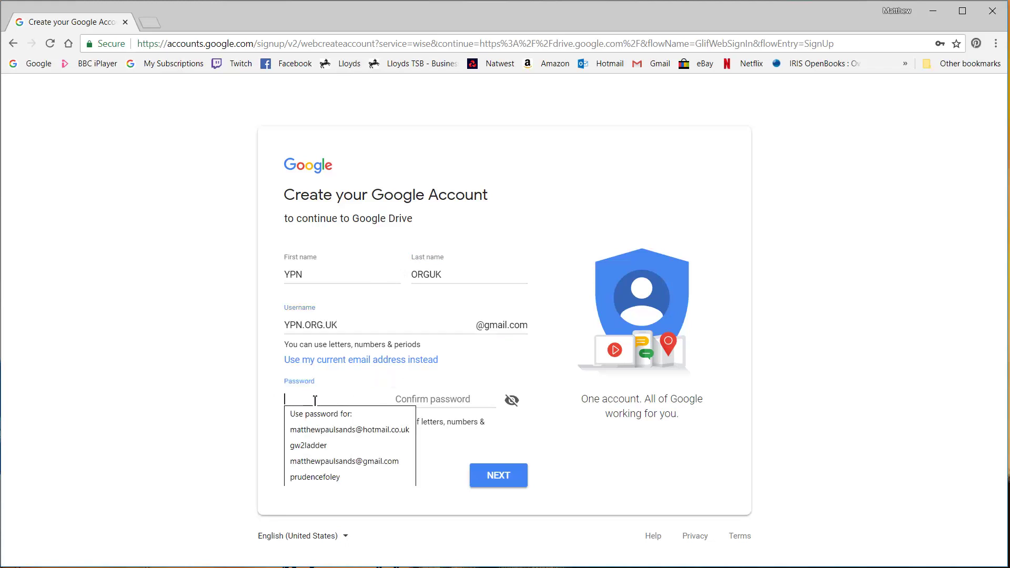
{"action": "key", "text": "Tab"}
{"action": "left_click", "coordinate": [363, 399]}
{"action": "left_click", "coordinate": [369, 398]}
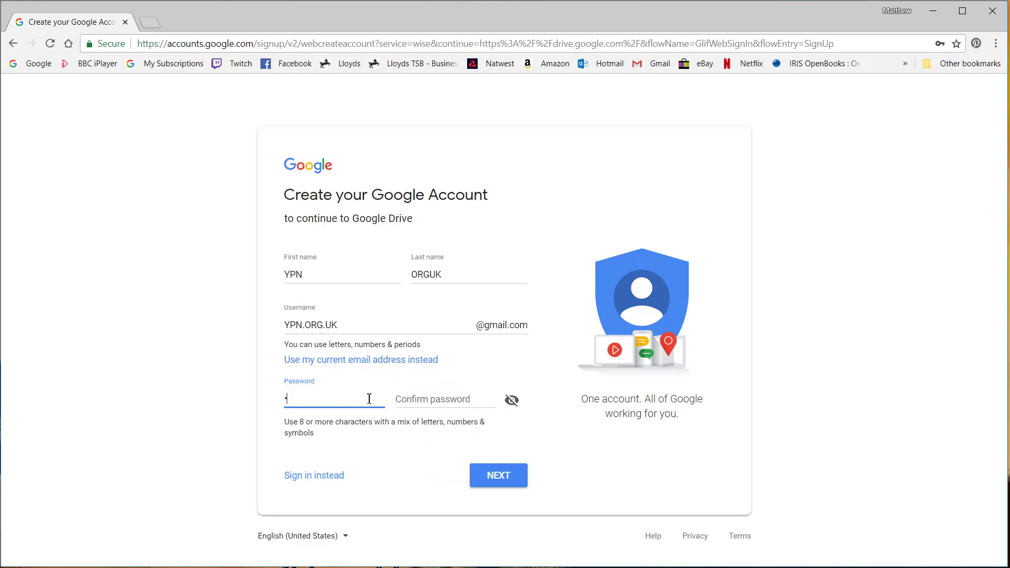
{"action": "type", "text": "*******"}
{"action": "key", "text": "Tab"}
{"action": "type", "text": "*********"}
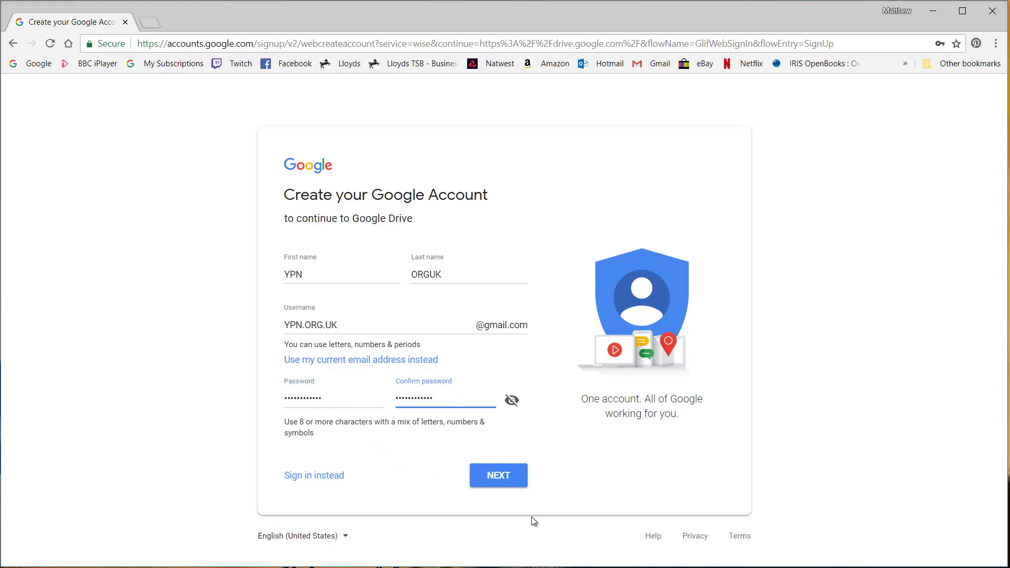
{"action": "left_click", "coordinate": [519, 483]}
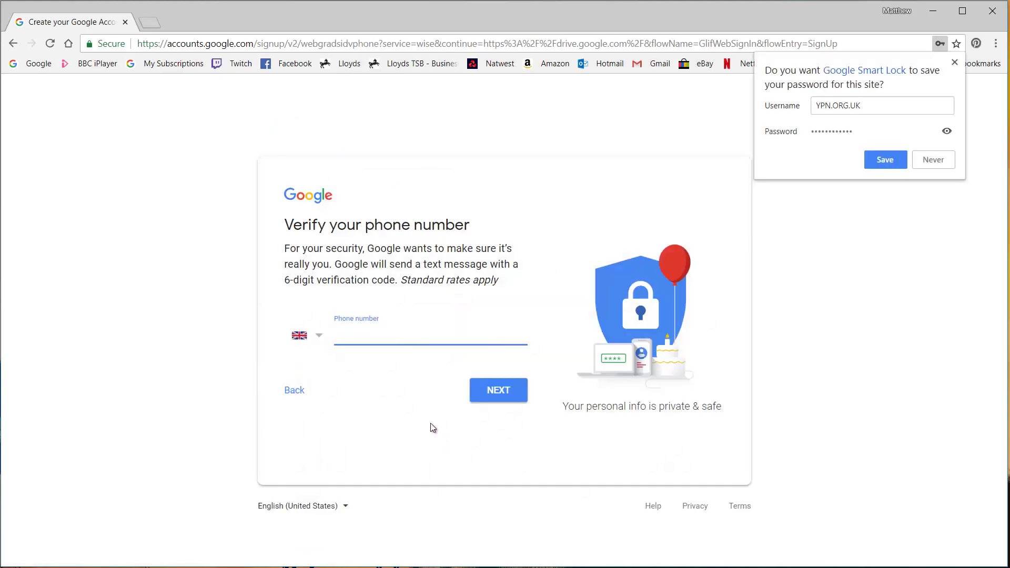
Step: Autofill the phone number and submit the texted verification code
{"action": "left_click", "coordinate": [389, 336]}
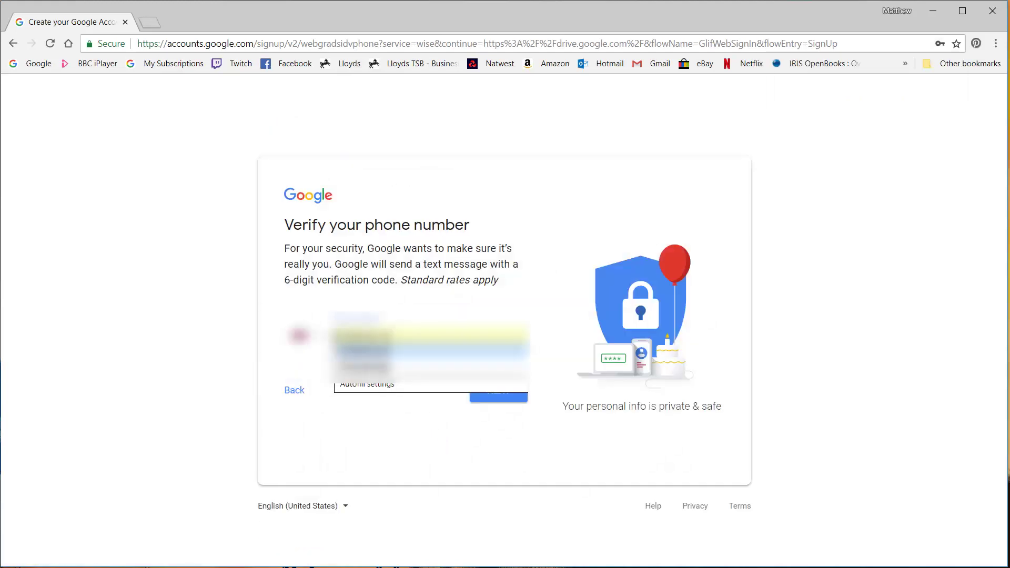
{"action": "left_click", "coordinate": [400, 367]}
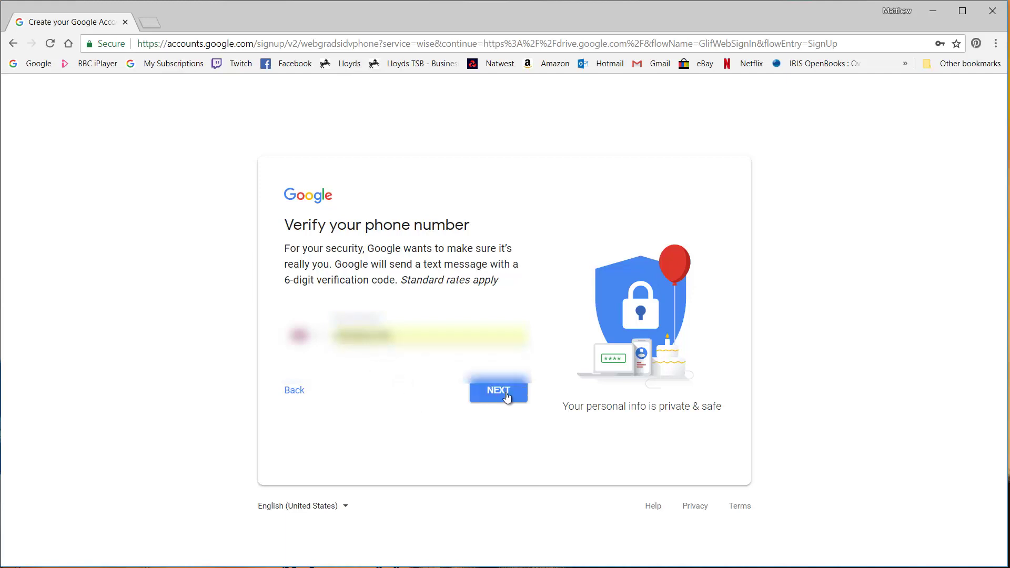
{"action": "left_click", "coordinate": [505, 394]}
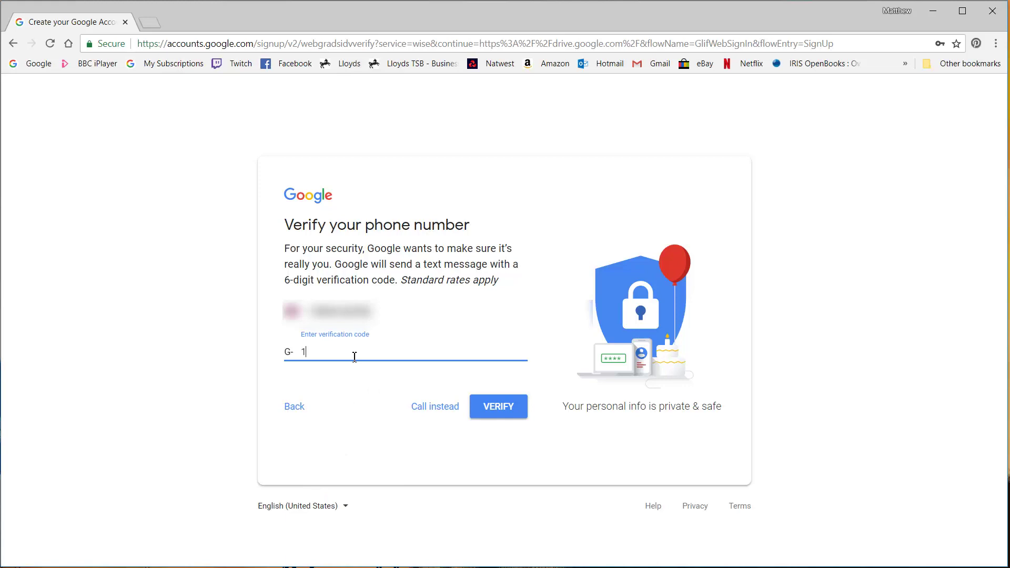
{"action": "left_click", "coordinate": [504, 408]}
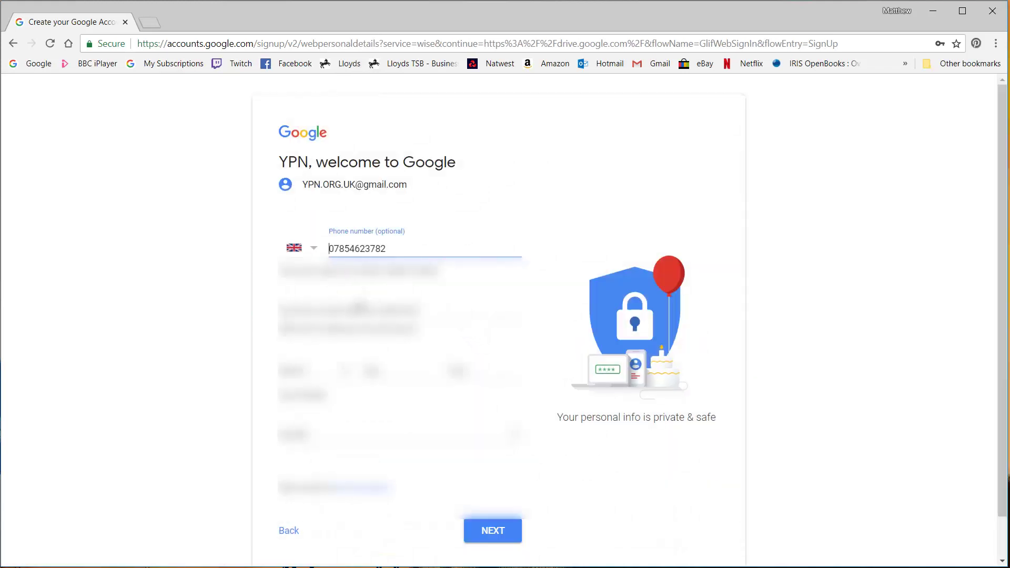
Step: Accept the suggested recovery email and continue to Privacy and Terms
{"action": "left_click", "coordinate": [360, 305]}
{"action": "key", "text": "Down"}
{"action": "key", "text": "Return"}
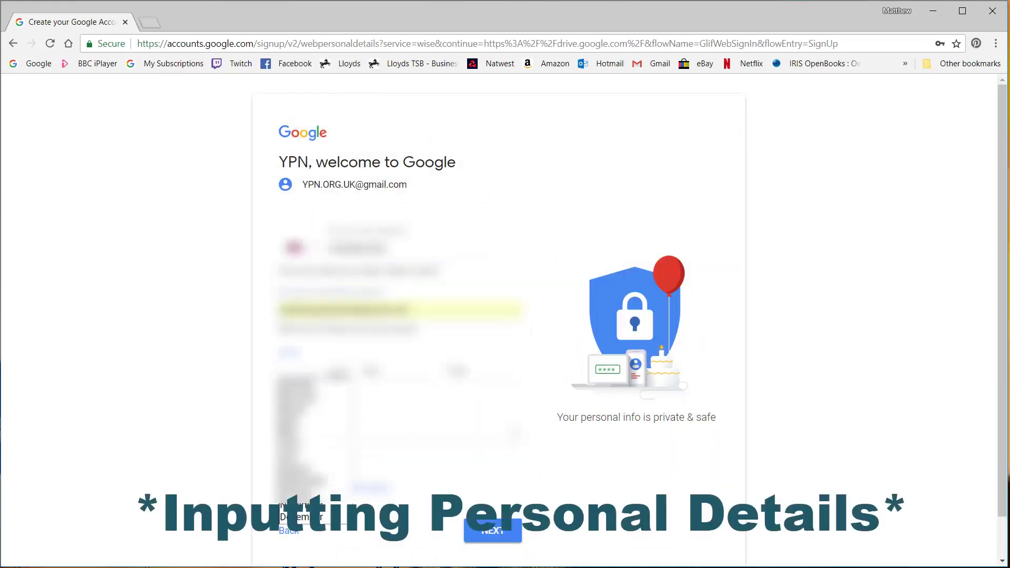
{"action": "left_click", "coordinate": [492, 530]}
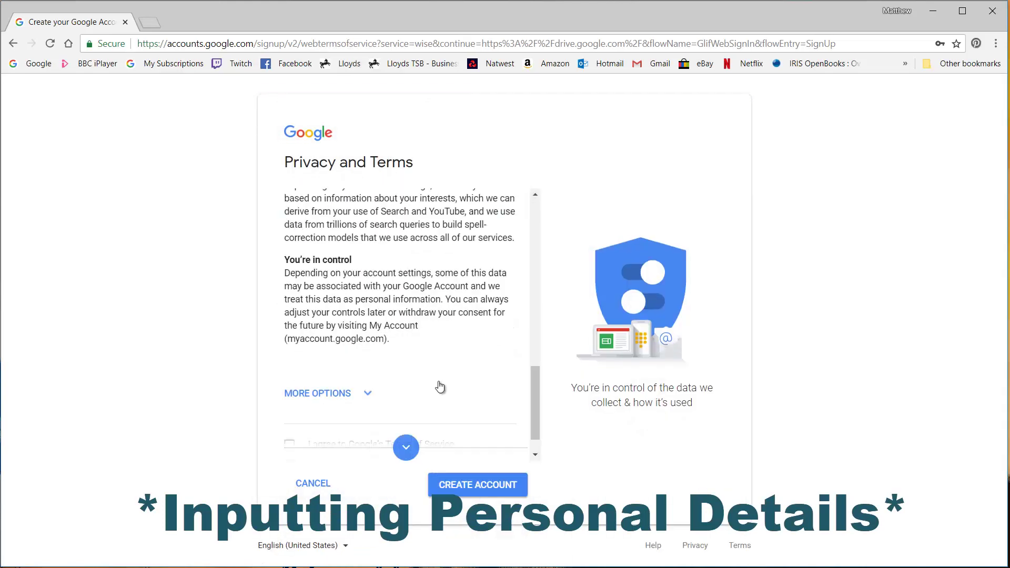
Step: Agree to the terms of service and privacy policy, then create the account
{"action": "scroll", "coordinate": [400, 315], "scroll_direction": "down", "scroll_amount": 2}
{"action": "left_click", "coordinate": [289, 407]}
{"action": "left_click", "coordinate": [289, 428]}
{"action": "left_click", "coordinate": [477, 484]}
{"action": "left_click", "coordinate": [480, 412]}
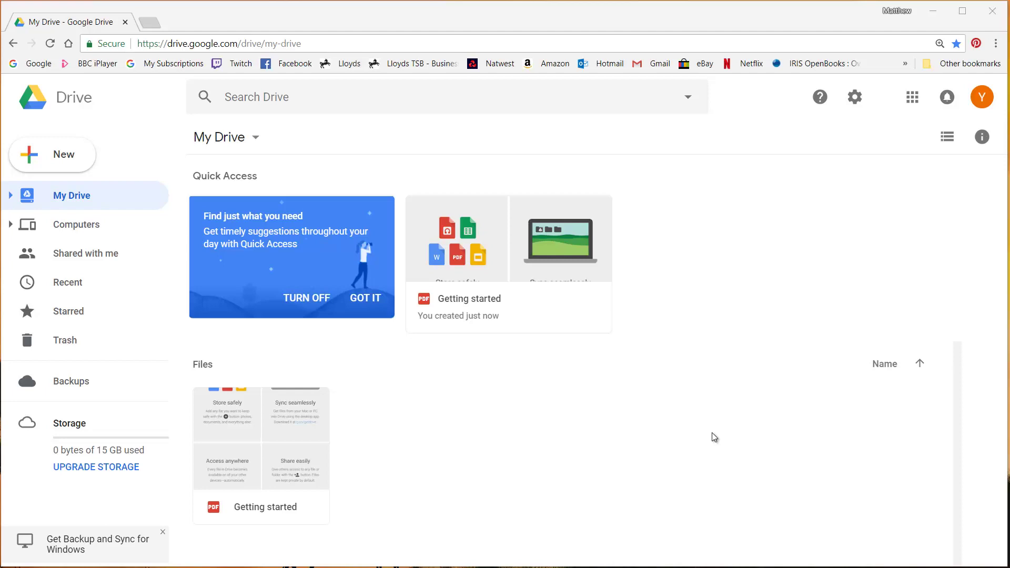
{"action": "left_click", "coordinate": [52, 66]}
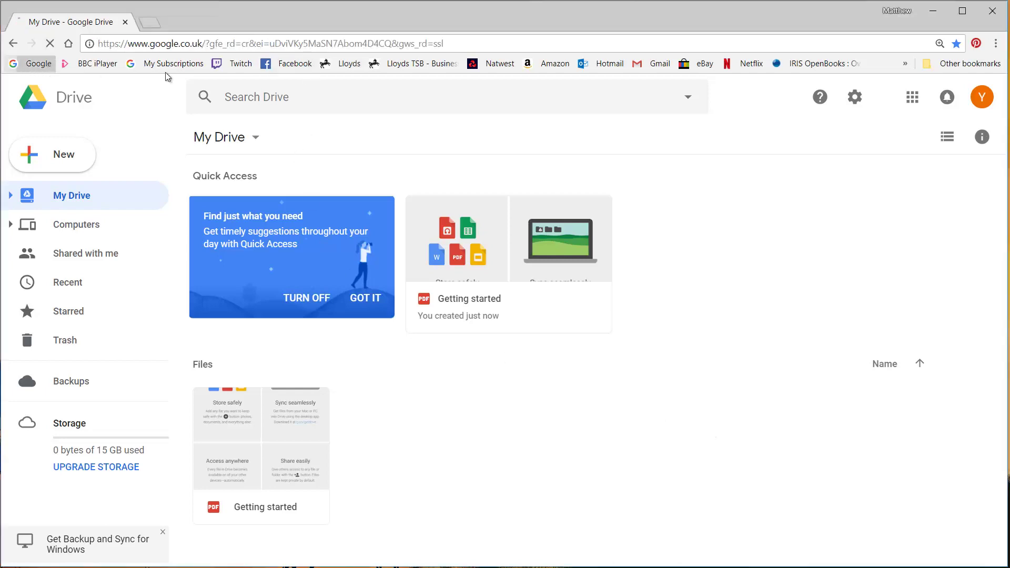
{"action": "left_click", "coordinate": [242, 49]}
{"action": "type", "text": "drive.google.com"}
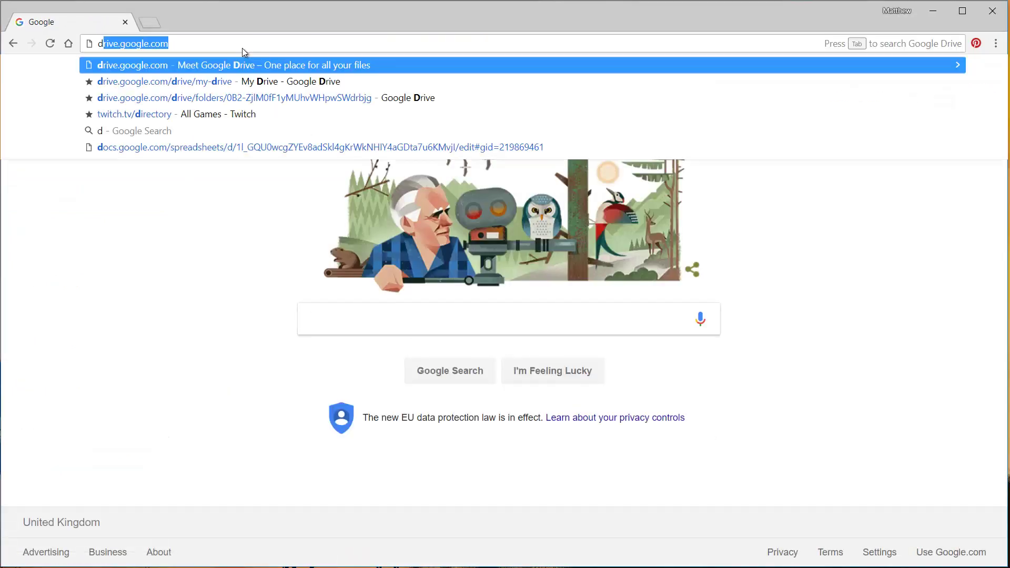
{"action": "key", "text": "Return"}
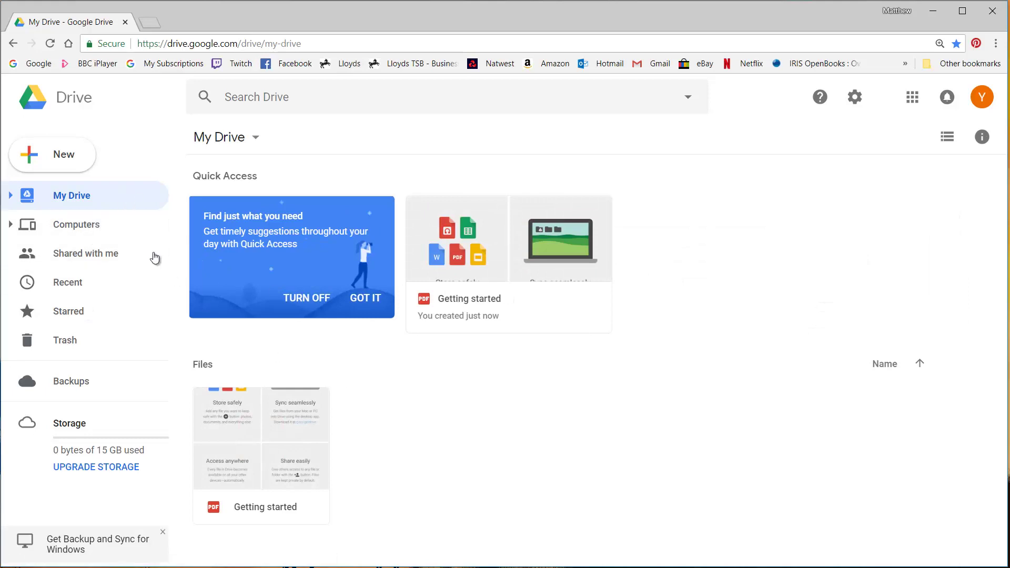
Step: Create a new blank Google Sheets spreadsheet from Drive
{"action": "left_click", "coordinate": [49, 158]}
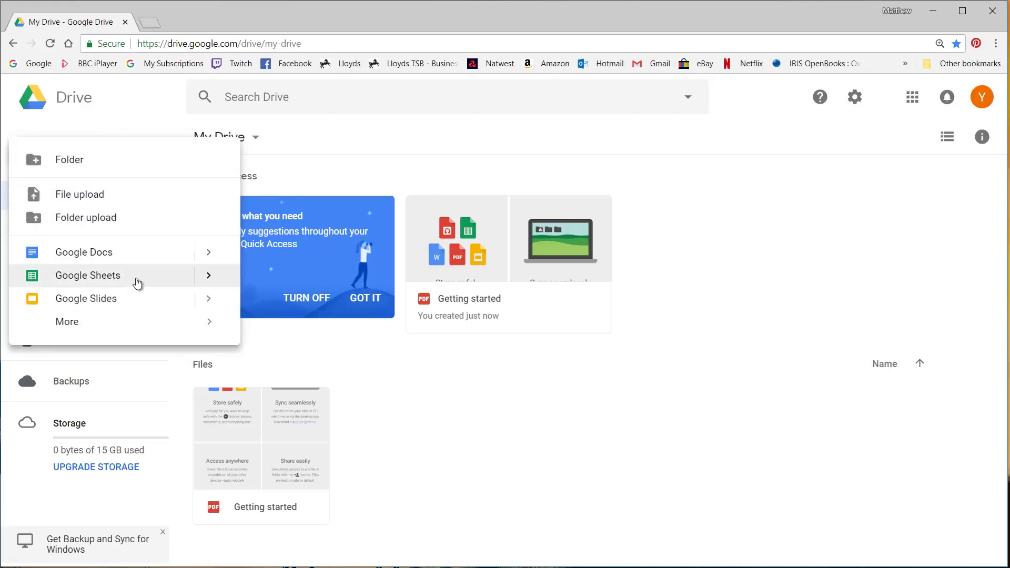
{"action": "left_click", "coordinate": [136, 283]}
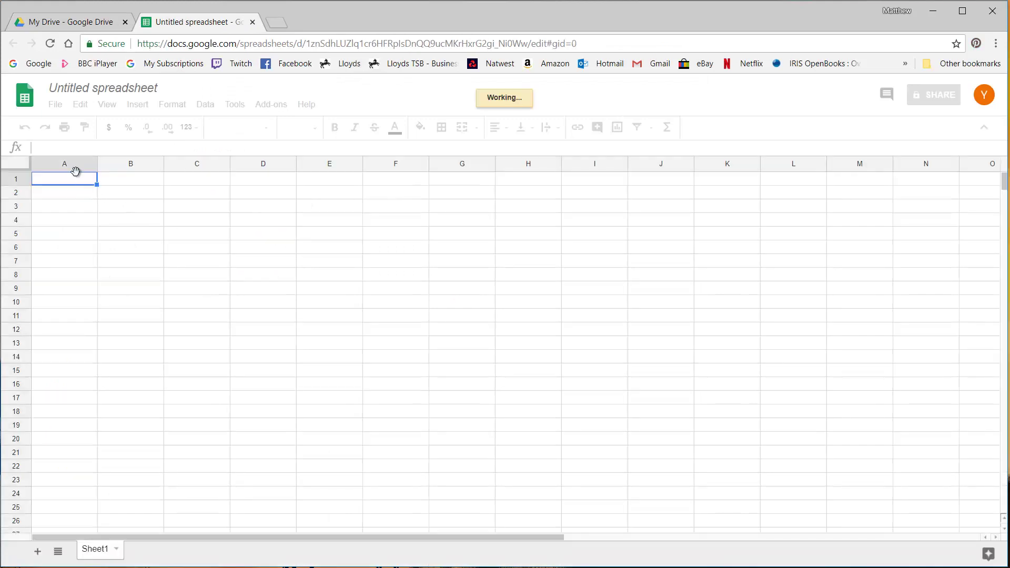
{"action": "left_click", "coordinate": [128, 178]}
{"action": "left_click", "coordinate": [82, 178]}
{"action": "left_click", "coordinate": [55, 105]}
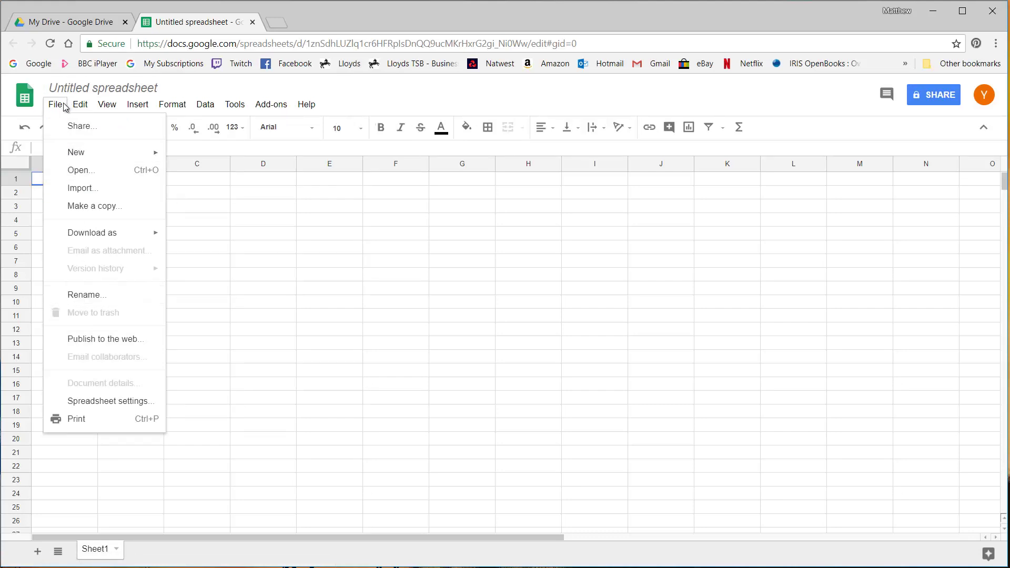
{"action": "left_click", "coordinate": [182, 180]}
{"action": "left_click", "coordinate": [126, 180]}
{"action": "left_click", "coordinate": [78, 180]}
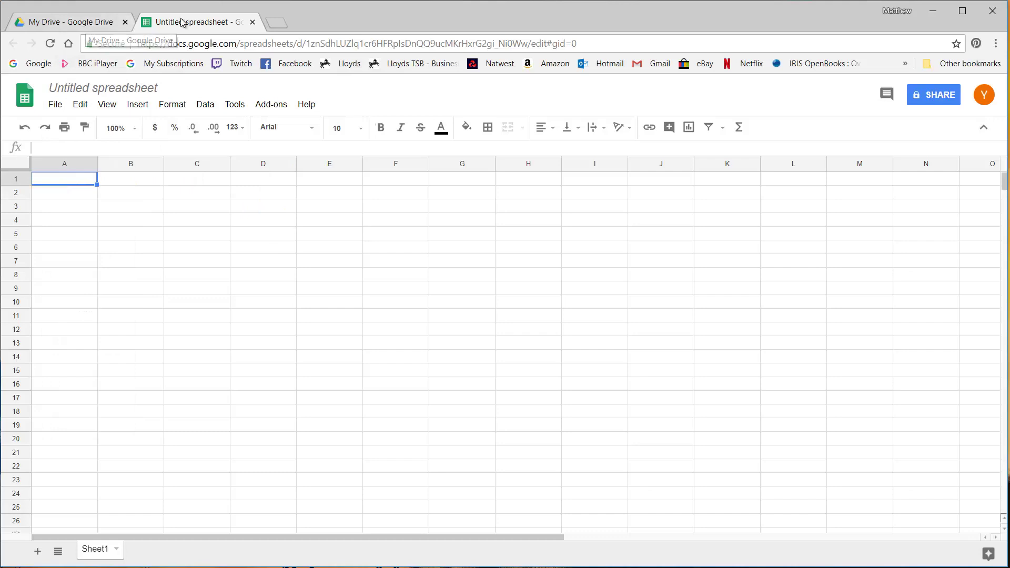
Step: Enter 'My World' into cell A1 of the new spreadsheet
{"action": "left_click", "coordinate": [88, 22]}
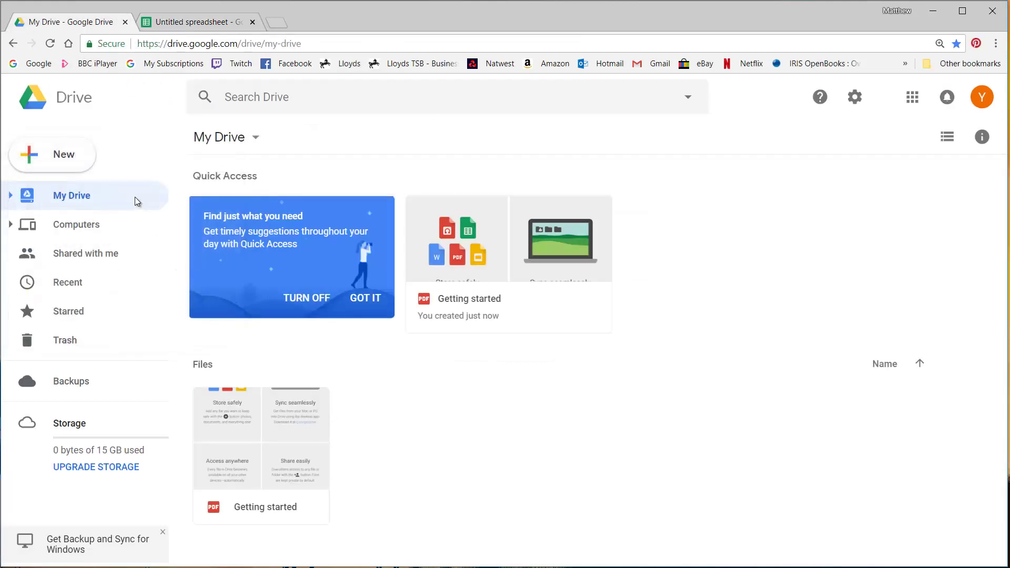
{"action": "left_click", "coordinate": [188, 22]}
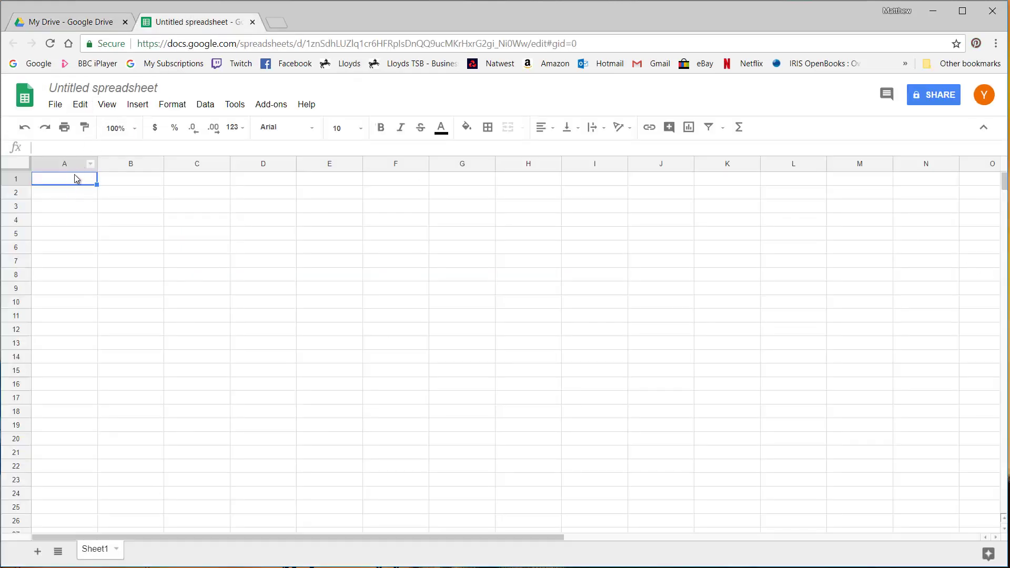
{"action": "type", "text": "My World"}
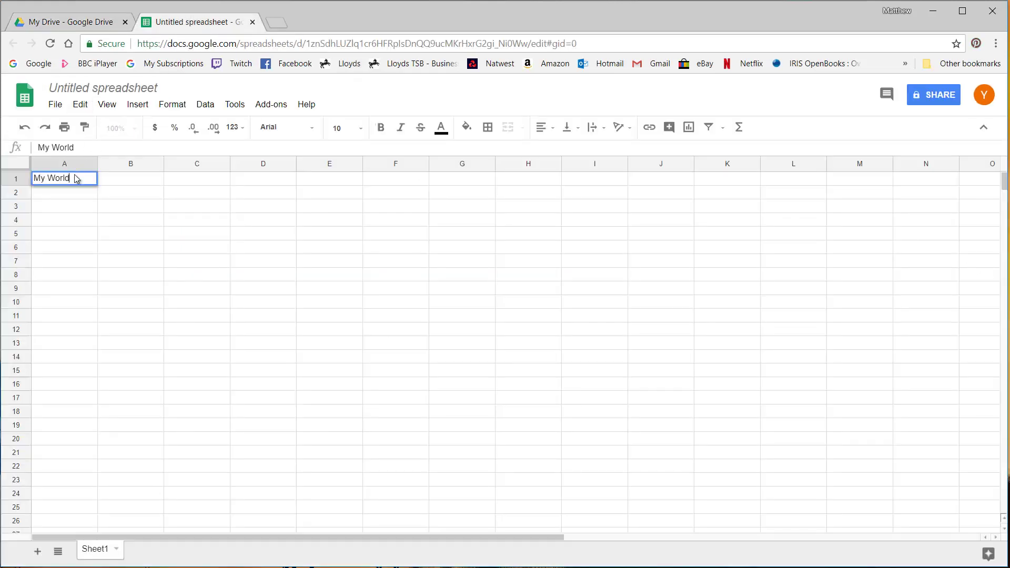
{"action": "key", "text": "Return"}
Step: Refresh My Drive so the new Untitled spreadsheet is listed
{"action": "left_click", "coordinate": [105, 21]}
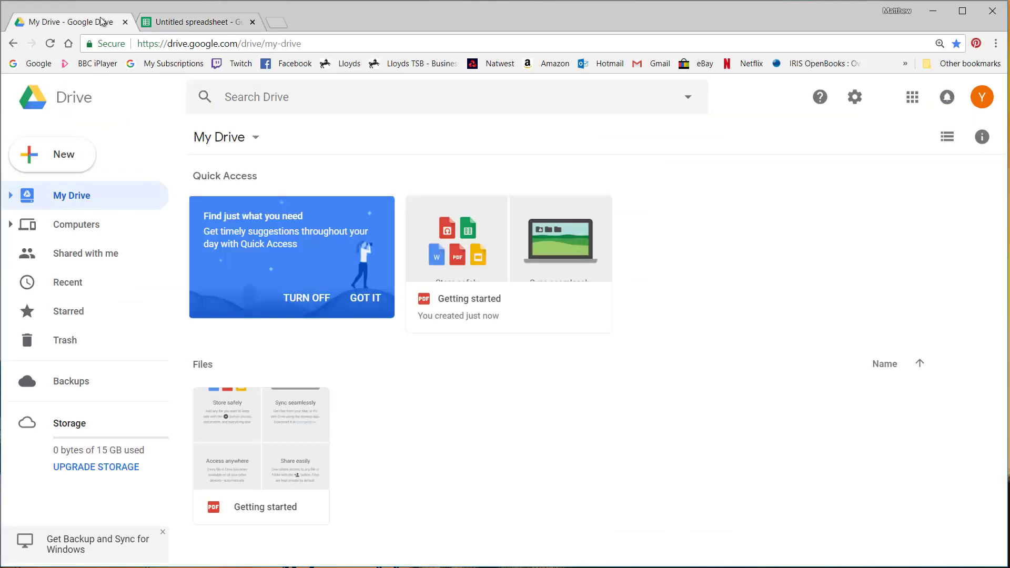
{"action": "left_click", "coordinate": [89, 213]}
{"action": "left_click", "coordinate": [93, 191]}
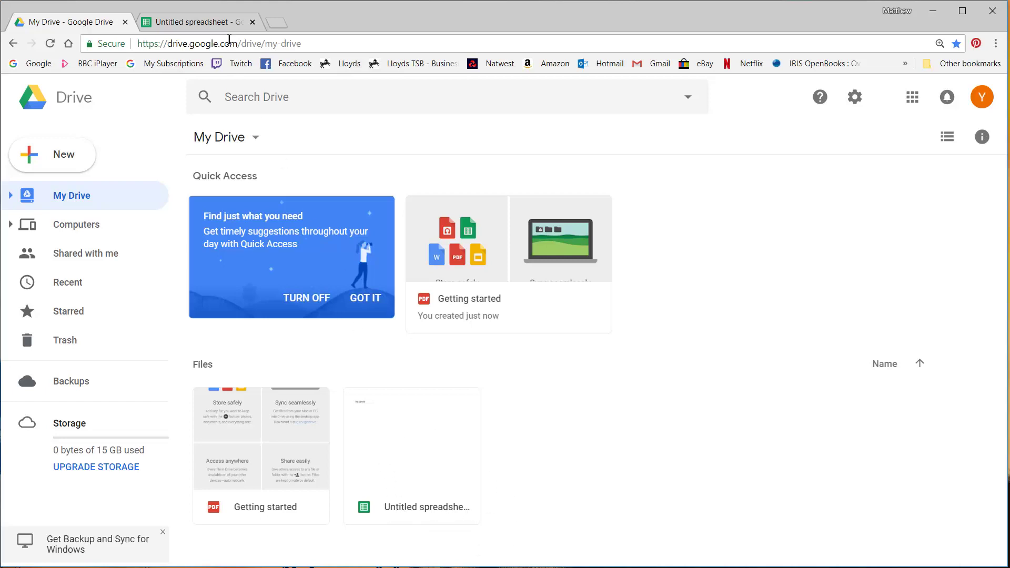
Step: Change the spreadsheet title to 'My First Sheet'
{"action": "left_click", "coordinate": [212, 22]}
{"action": "left_click", "coordinate": [88, 88]}
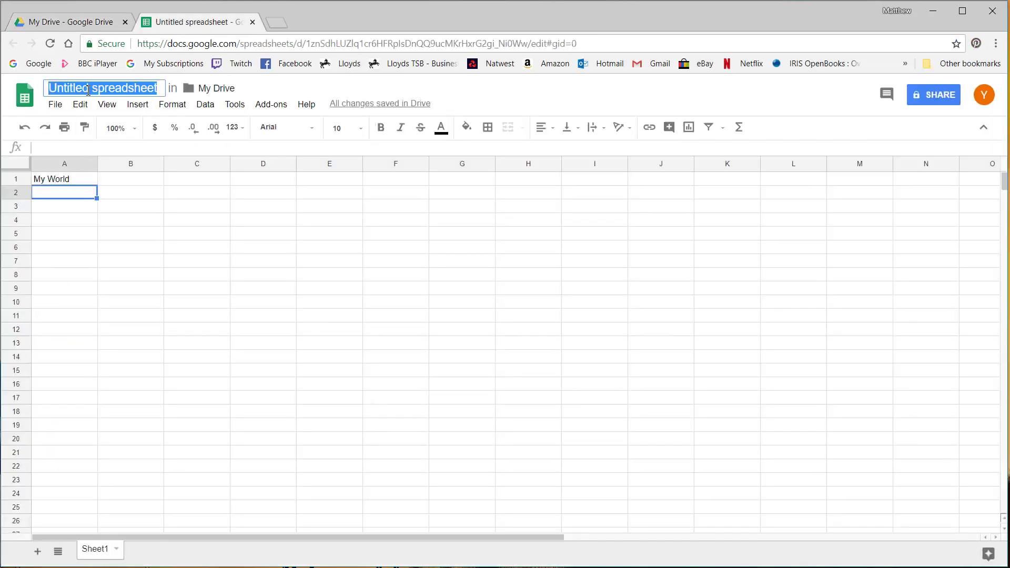
{"action": "left_click", "coordinate": [131, 234]}
{"action": "left_click", "coordinate": [55, 104]}
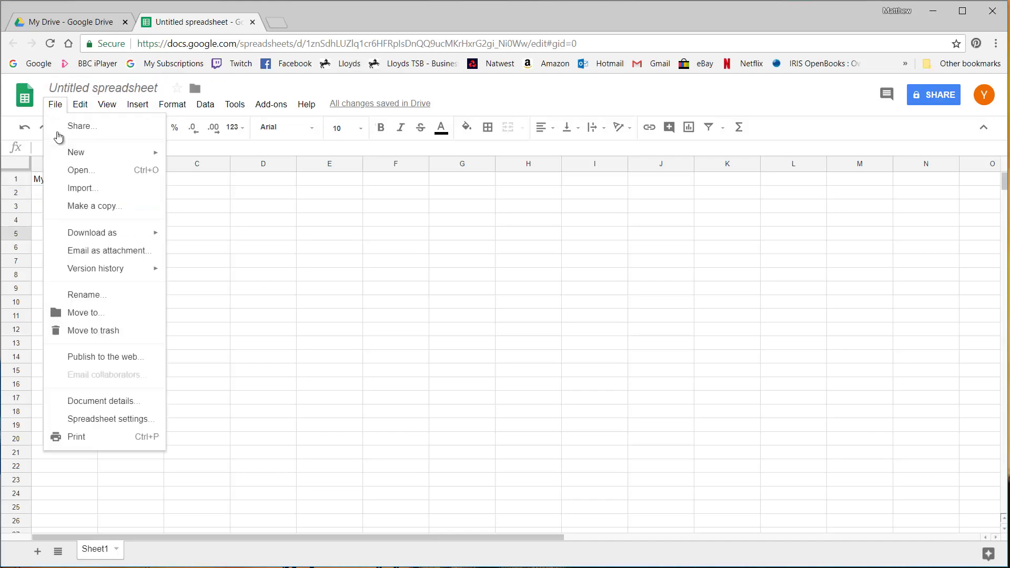
{"action": "left_click", "coordinate": [101, 89]}
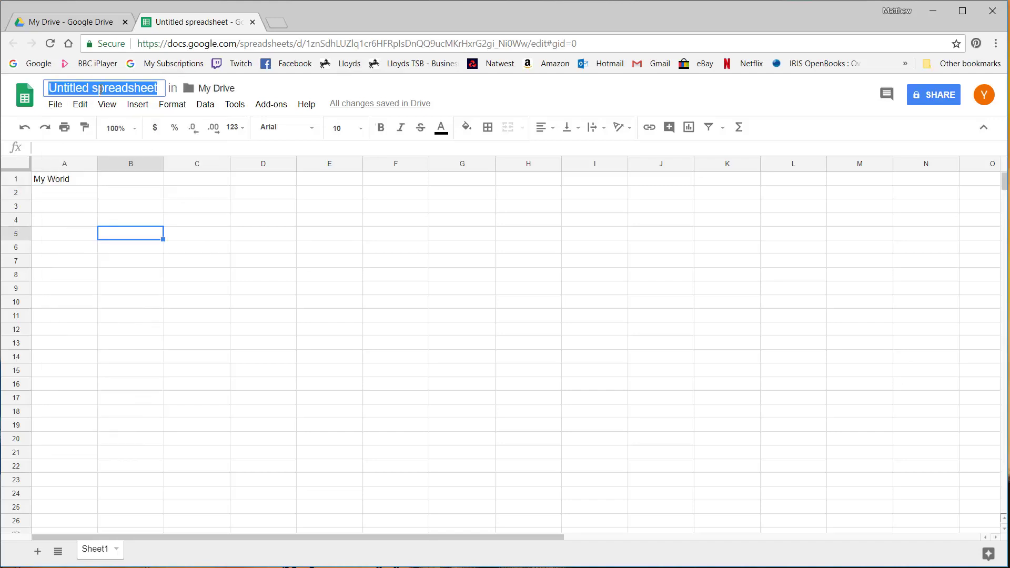
{"action": "type", "text": "My Fi"}
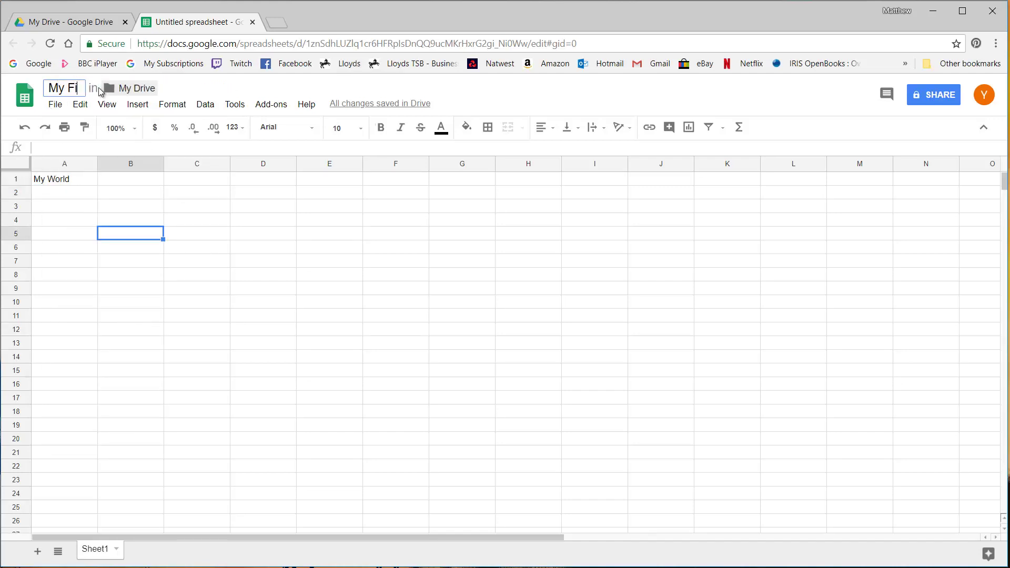
{"action": "type", "text": "rst Sheet"}
{"action": "left_click", "coordinate": [126, 180]}
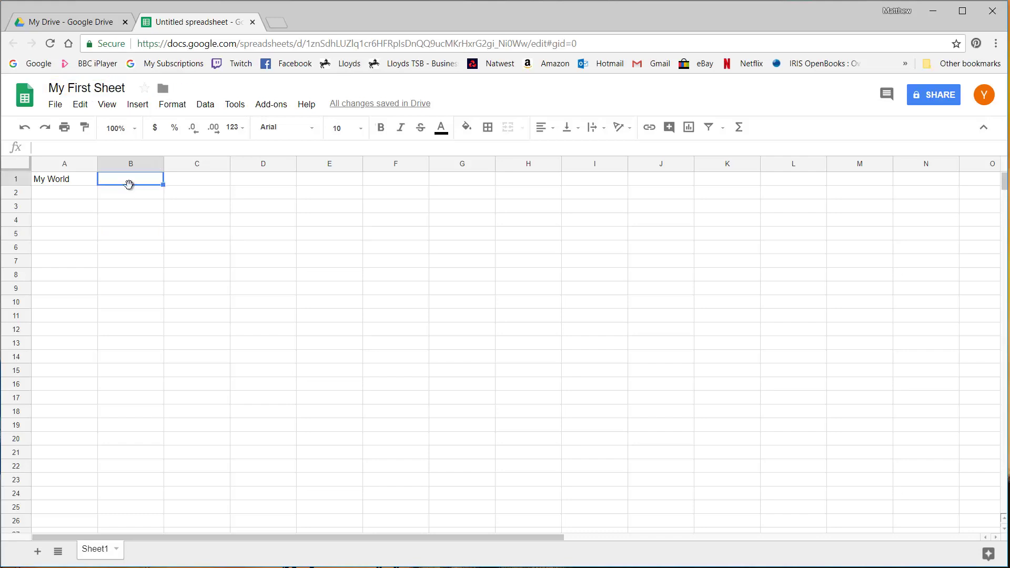
{"action": "left_click", "coordinate": [64, 219]}
Step: Reload My Drive to confirm the new name, then return to the sheet
{"action": "left_click", "coordinate": [100, 25]}
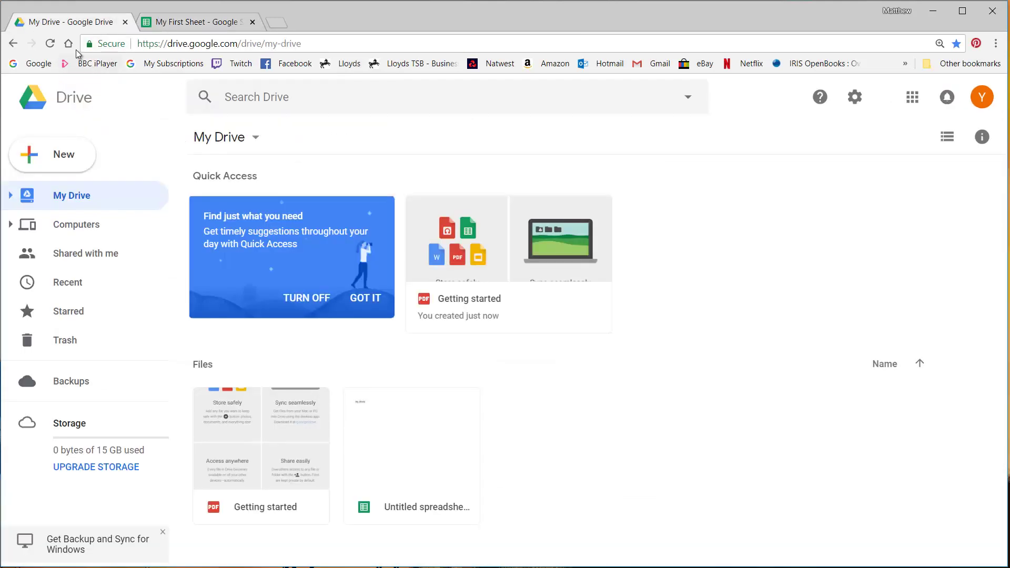
{"action": "left_click", "coordinate": [50, 47]}
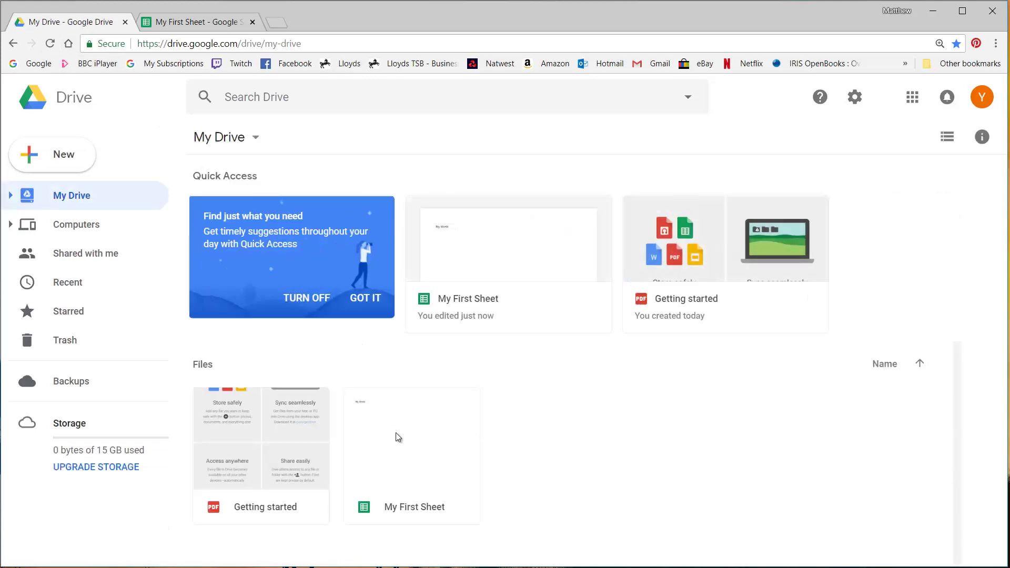
{"action": "left_click", "coordinate": [203, 25]}
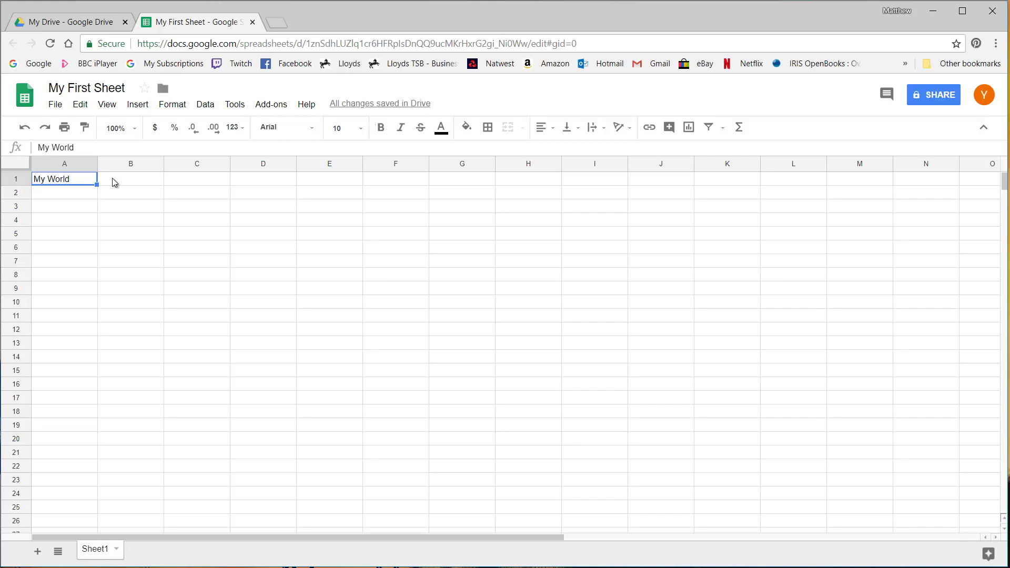
{"action": "left_click", "coordinate": [113, 182]}
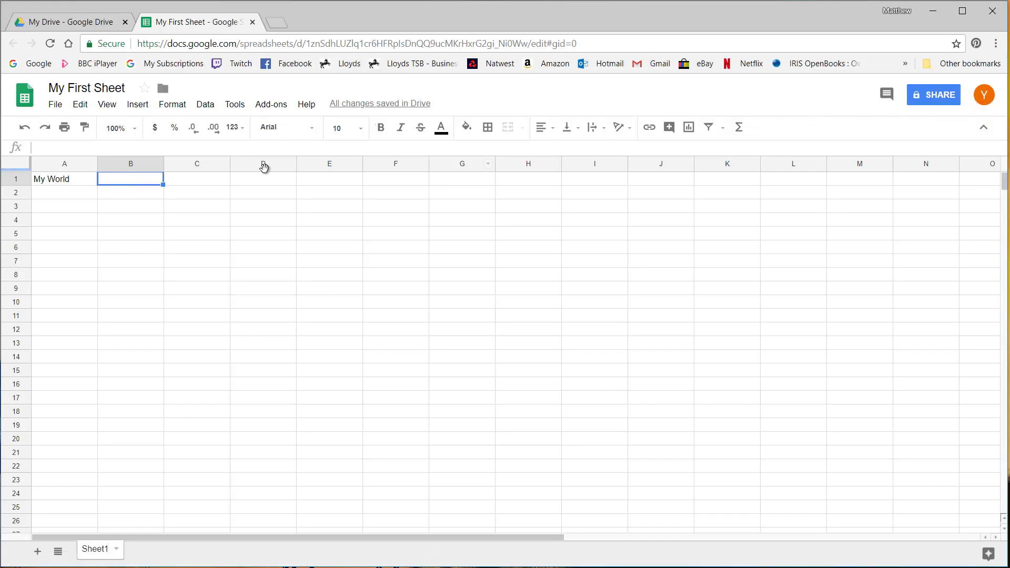
{"action": "left_click", "coordinate": [84, 179]}
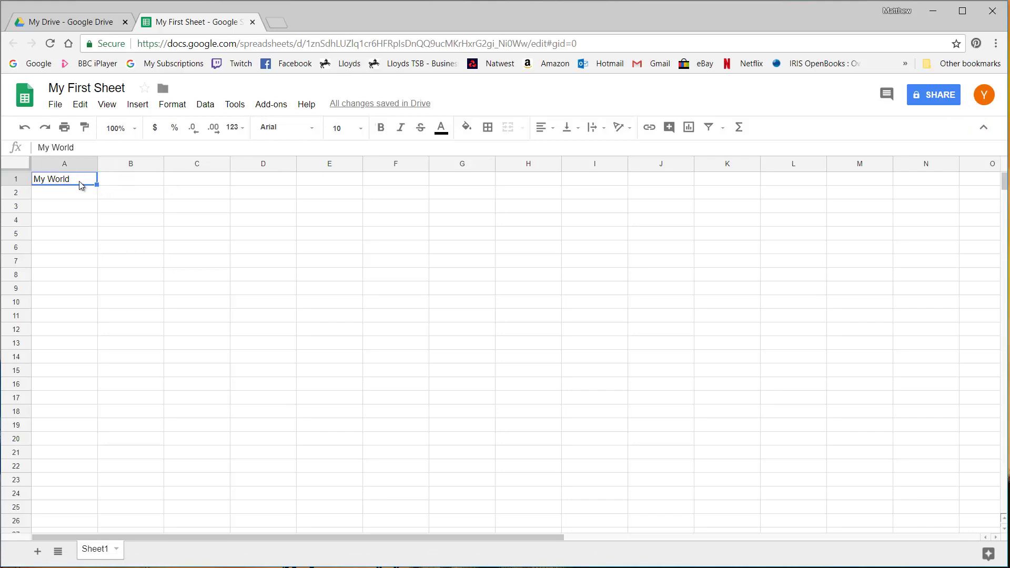
Step: Open the sharing settings and turn on a shareable link
{"action": "left_click", "coordinate": [945, 100]}
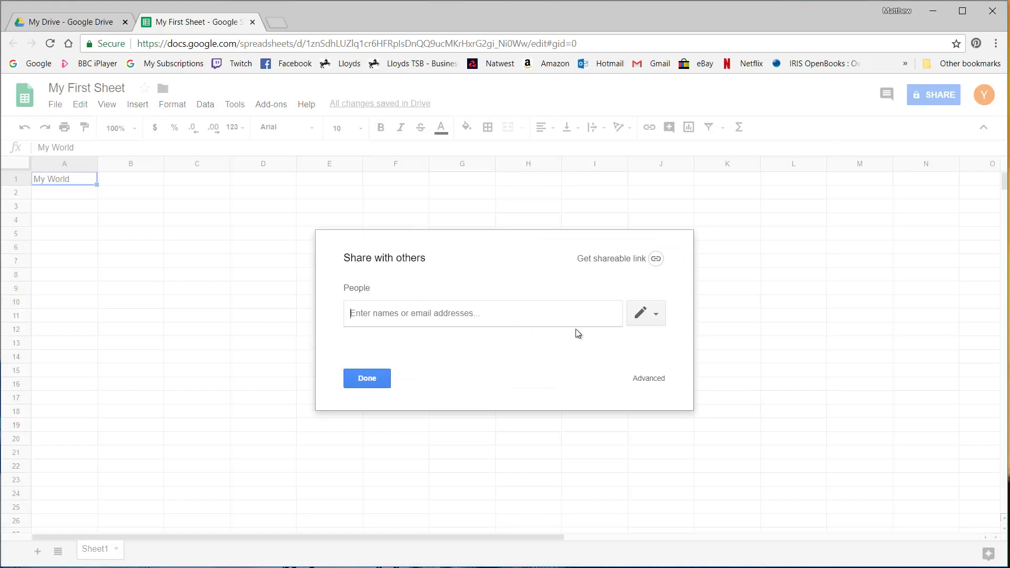
{"action": "left_click", "coordinate": [652, 312]}
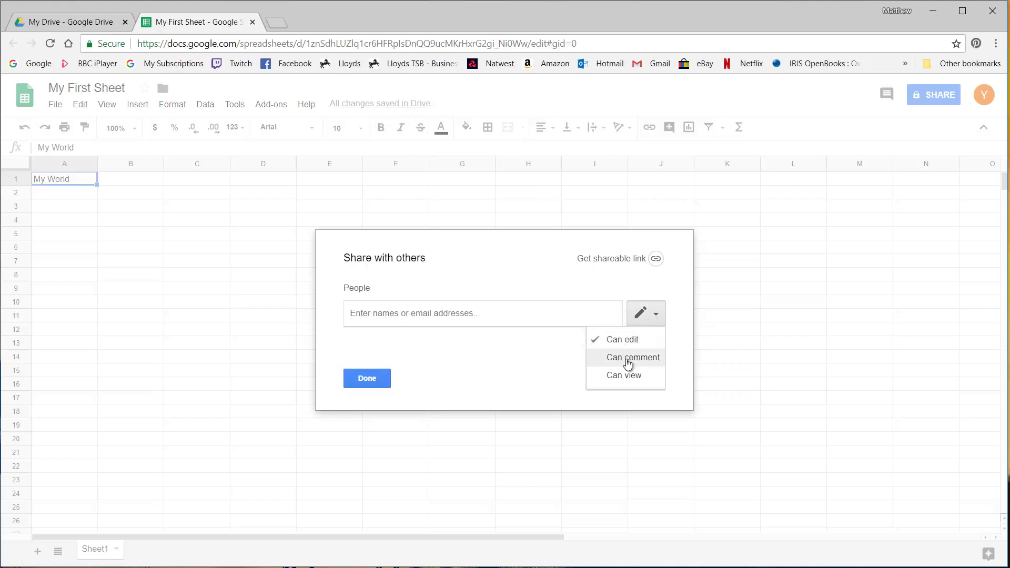
{"action": "left_click", "coordinate": [523, 354]}
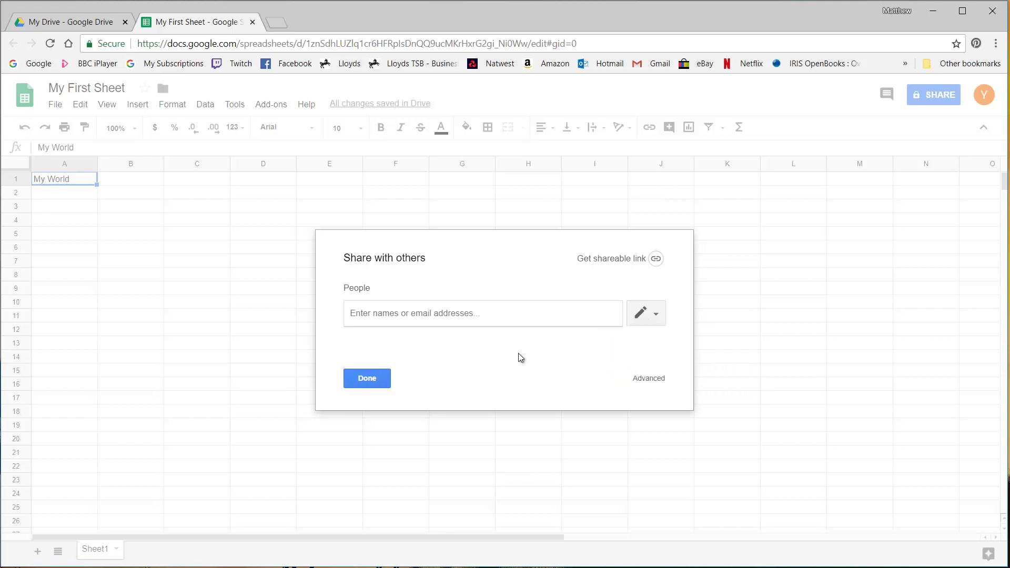
{"action": "left_click", "coordinate": [656, 259]}
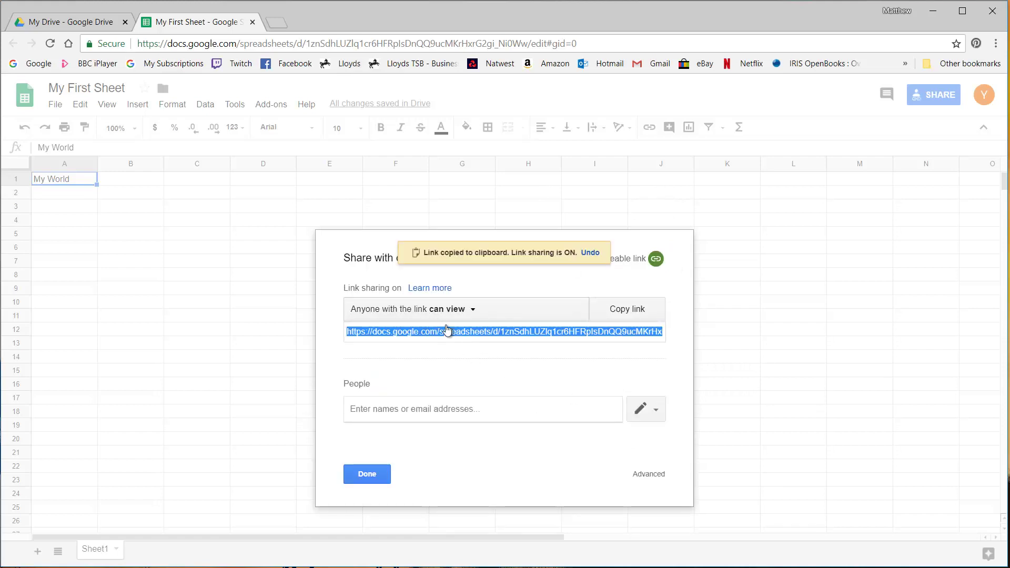
Step: Set link access to 'anyone with the link can edit' and copy the link
{"action": "left_click", "coordinate": [476, 313]}
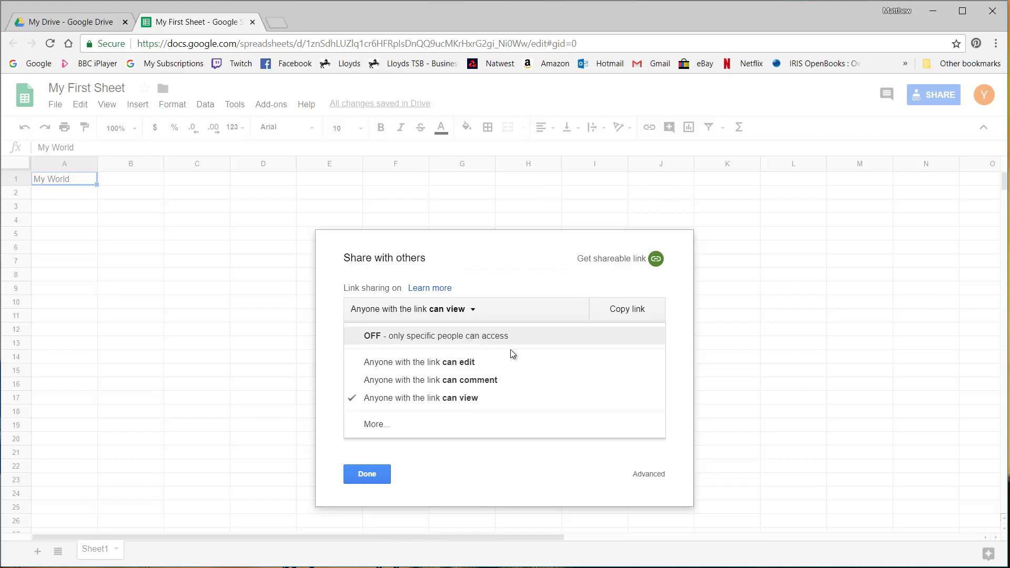
{"action": "left_click", "coordinate": [466, 319]}
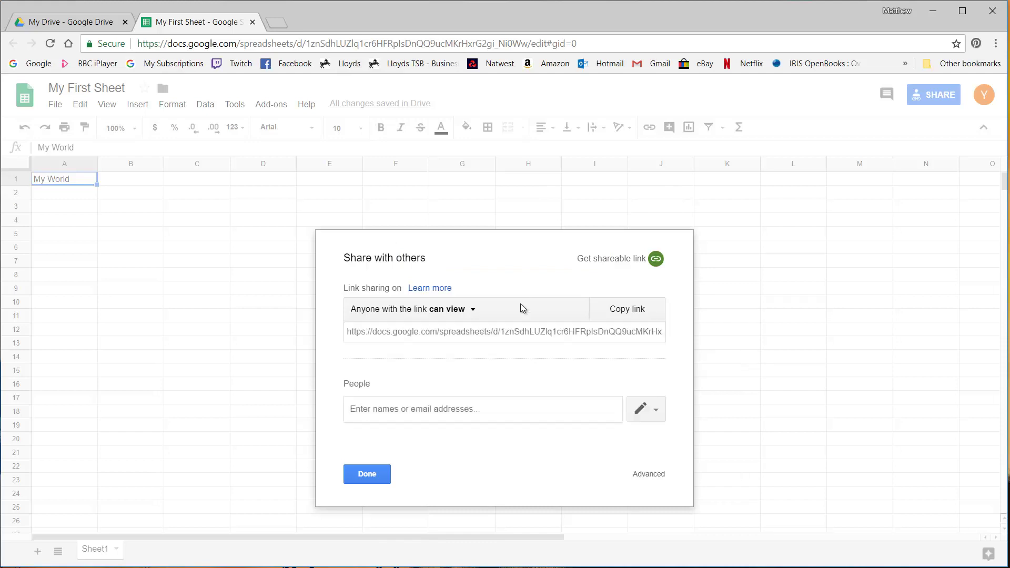
{"action": "left_click", "coordinate": [547, 314]}
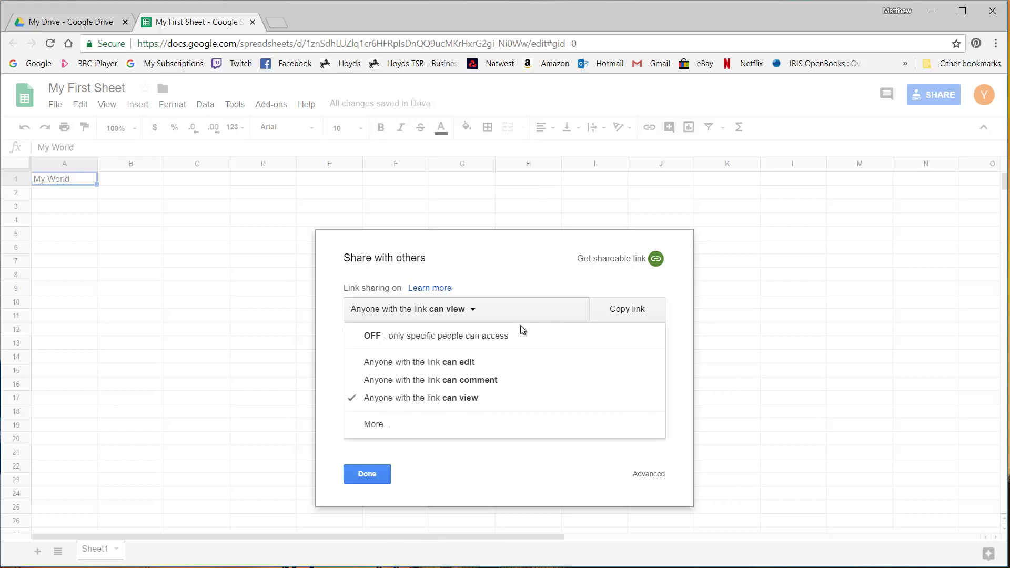
{"action": "left_click", "coordinate": [473, 362]}
{"action": "left_click", "coordinate": [619, 314]}
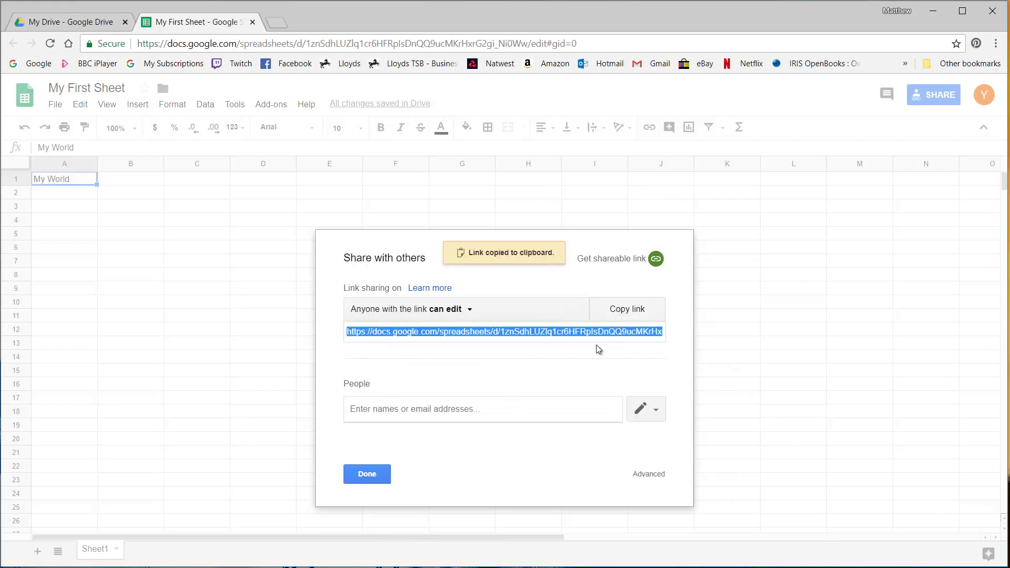
{"action": "left_click", "coordinate": [231, 237]}
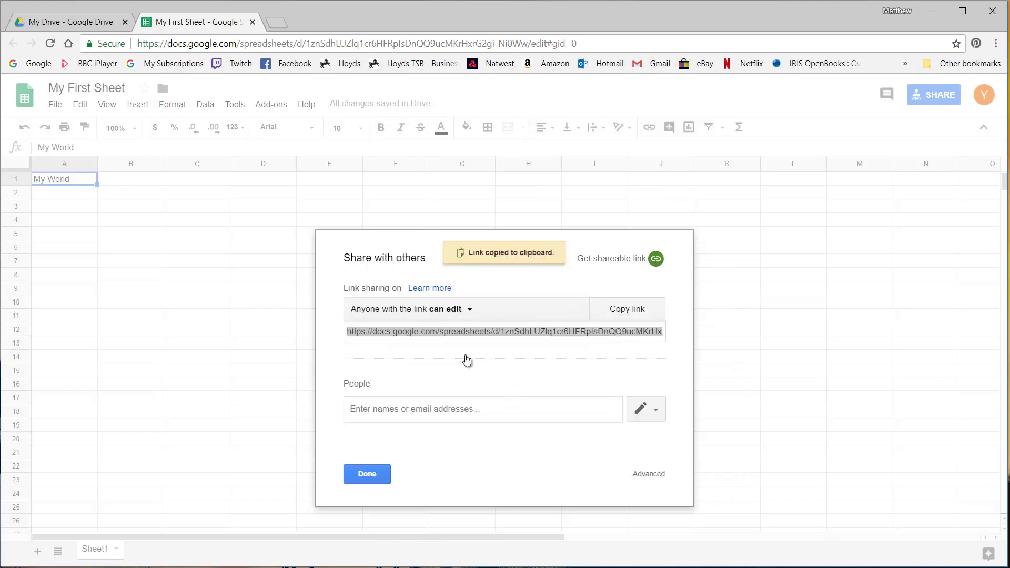
Step: Close the Share dialog, select cells A1, A2 and B2, then reopen sharing to verify edit access
{"action": "left_click", "coordinate": [367, 474]}
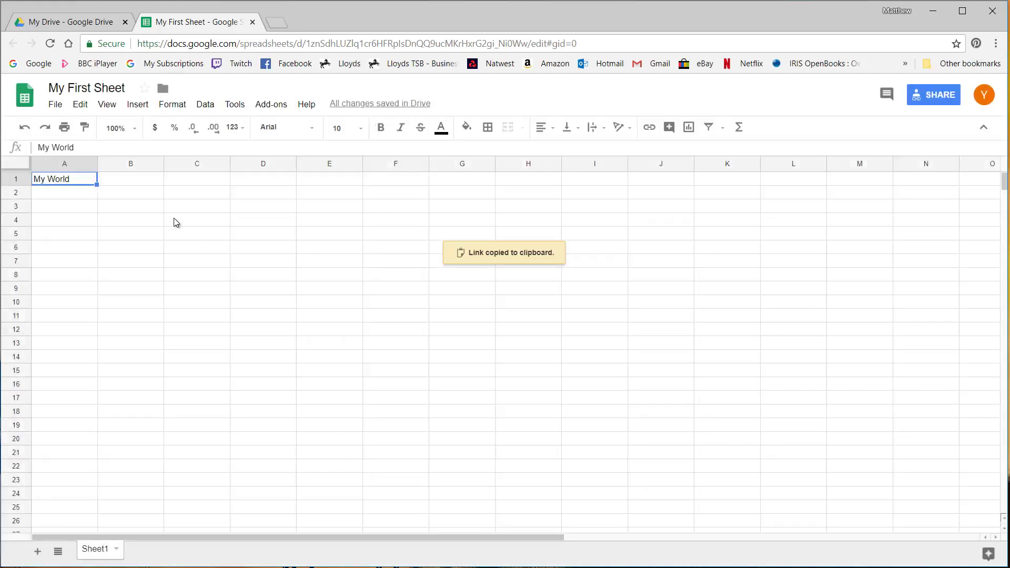
{"action": "left_click", "coordinate": [136, 192]}
{"action": "left_click", "coordinate": [92, 180]}
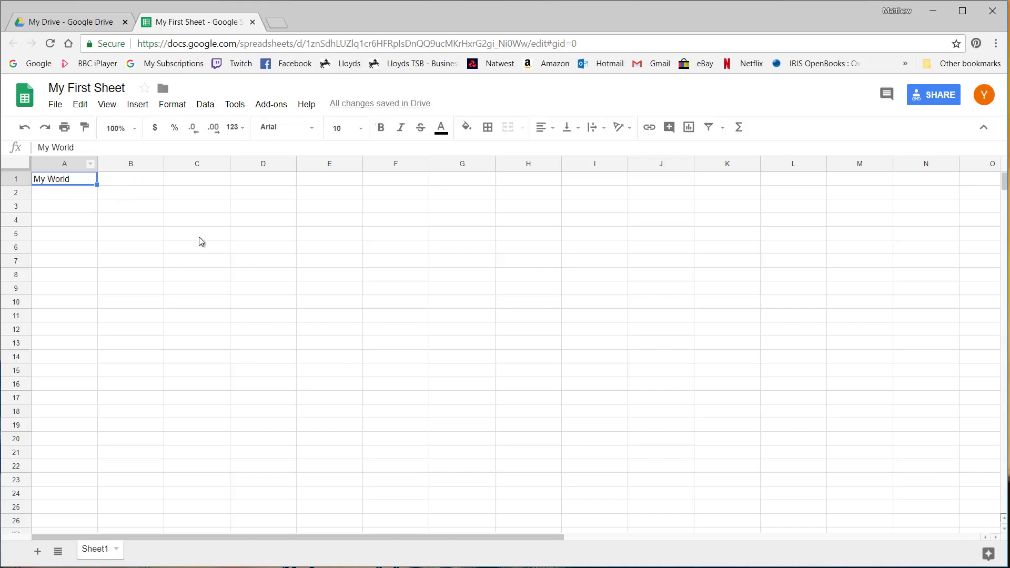
{"action": "left_click", "coordinate": [102, 191]}
{"action": "left_click", "coordinate": [80, 183]}
{"action": "left_click", "coordinate": [76, 191]}
{"action": "left_click", "coordinate": [84, 180]}
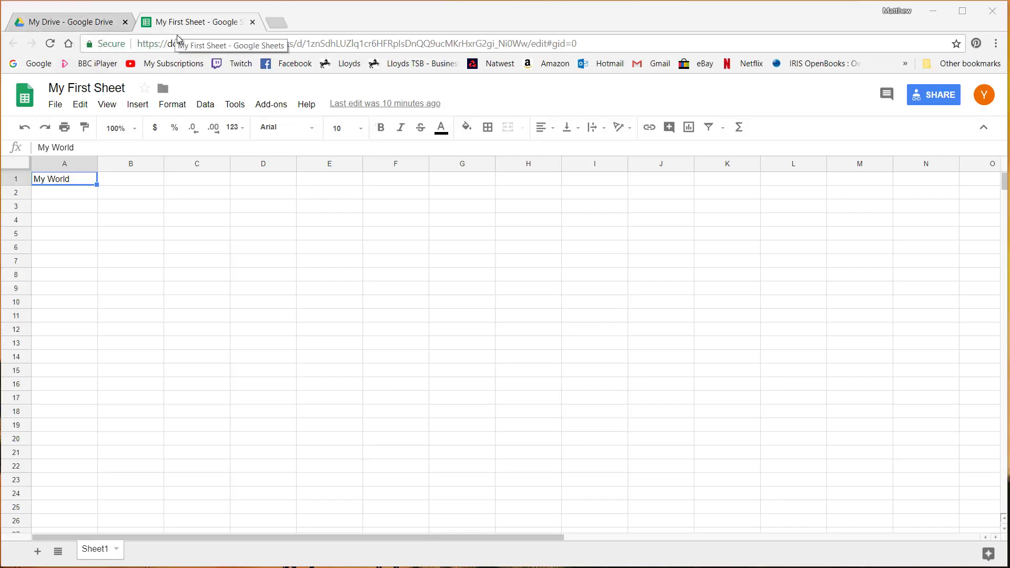
{"action": "left_click", "coordinate": [938, 105]}
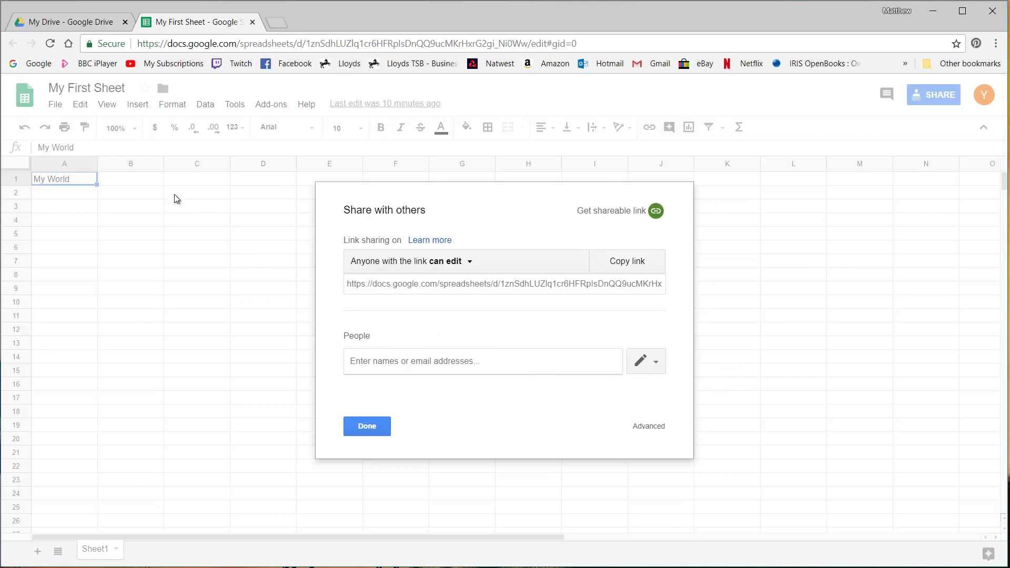
Step: Close the Share dialog, select B1:B2 then B1, and reopen and close sharing once more
{"action": "left_click", "coordinate": [367, 426]}
{"action": "left_click_drag", "start_coordinate": [158, 184], "coordinate": [140, 184]}
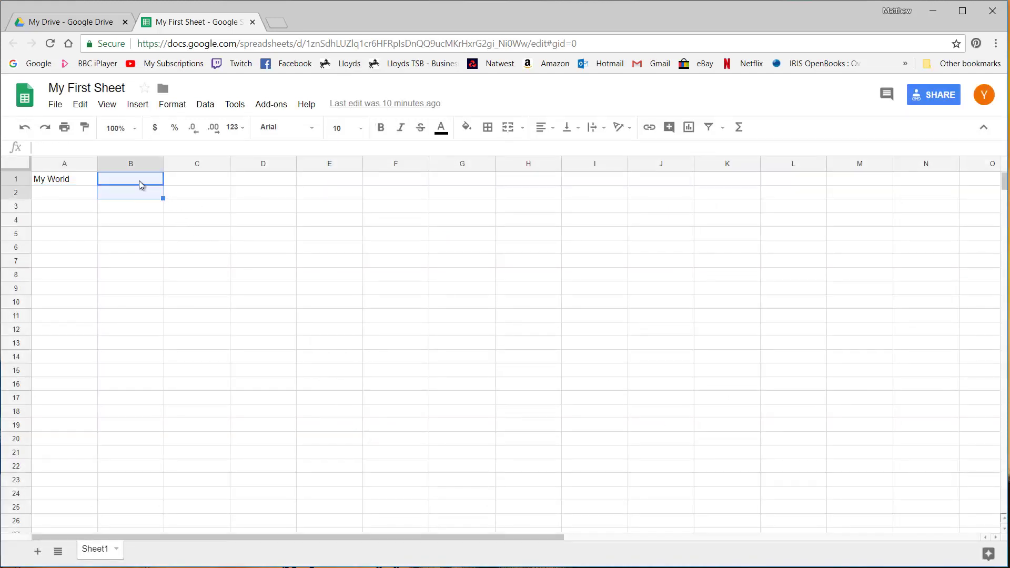
{"action": "left_click", "coordinate": [136, 179]}
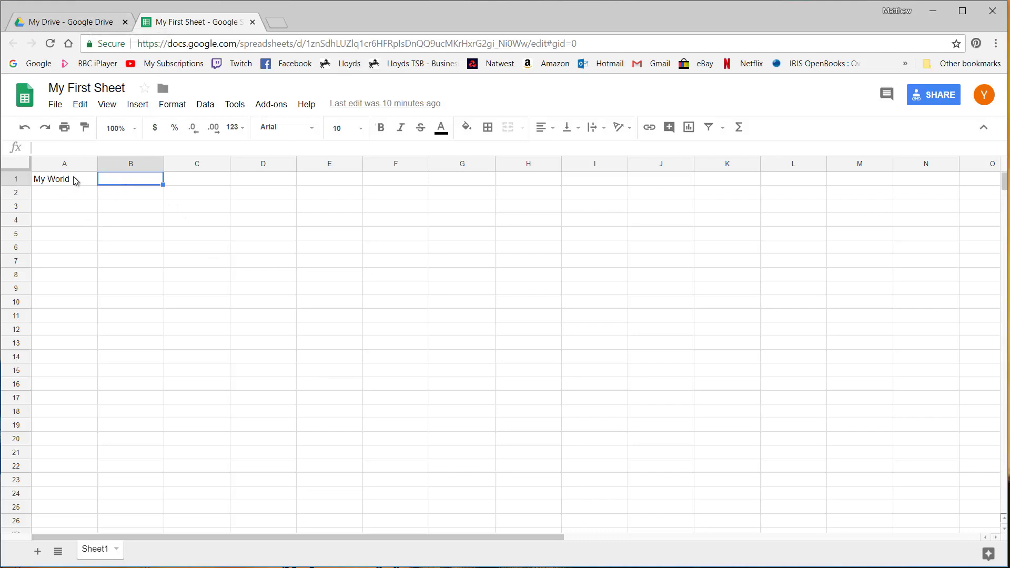
{"action": "left_click", "coordinate": [932, 100]}
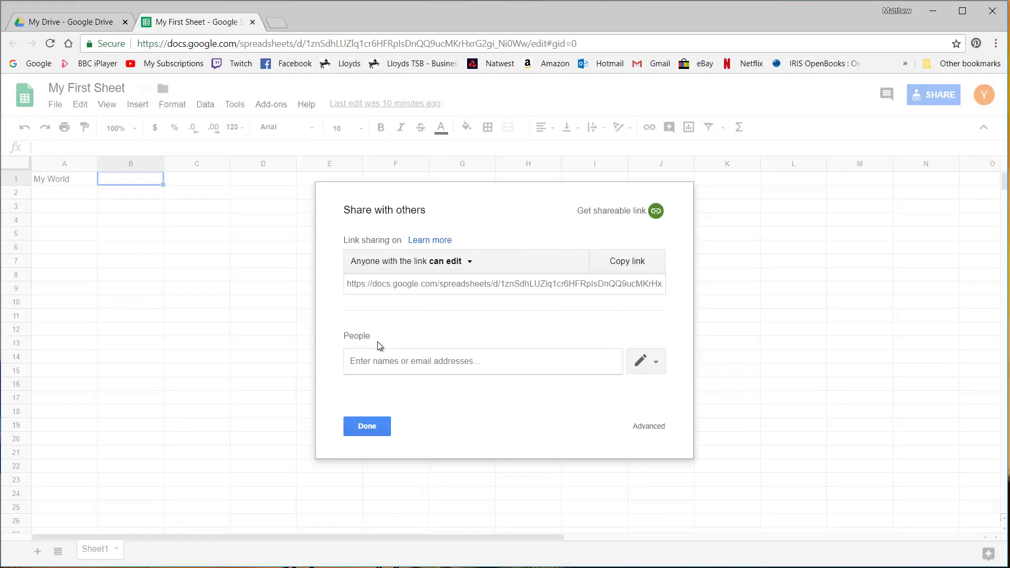
{"action": "left_click", "coordinate": [356, 424]}
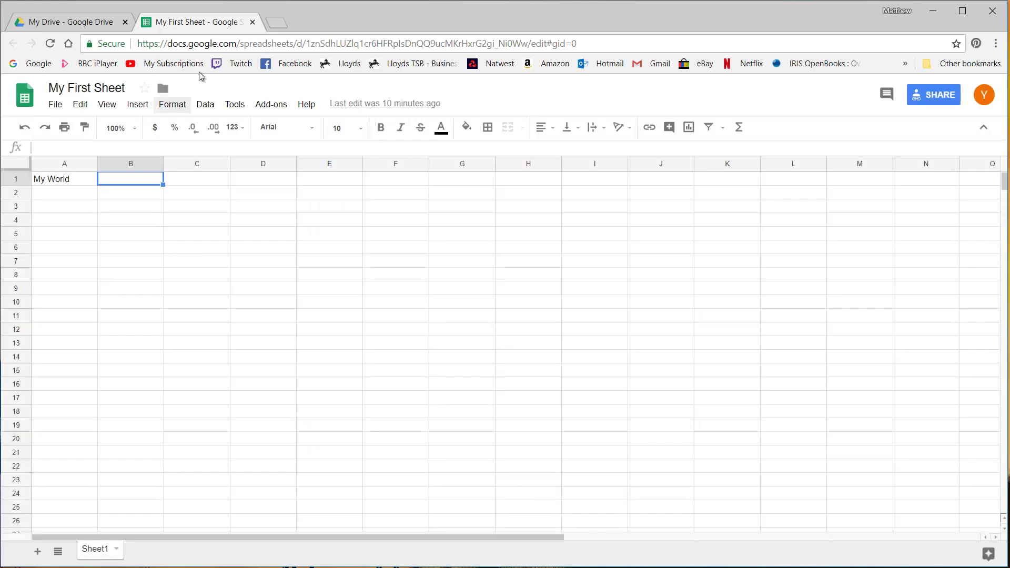